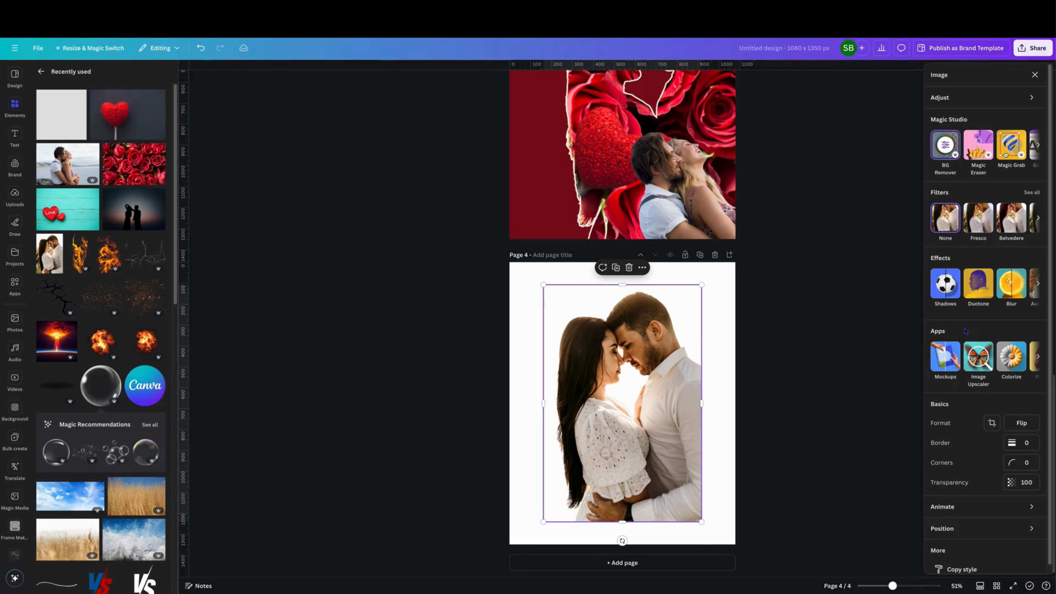
- Apply a custom Duotone effect to the couple photo with highlights and shadows both set to #FFFFFF
click(978, 283)
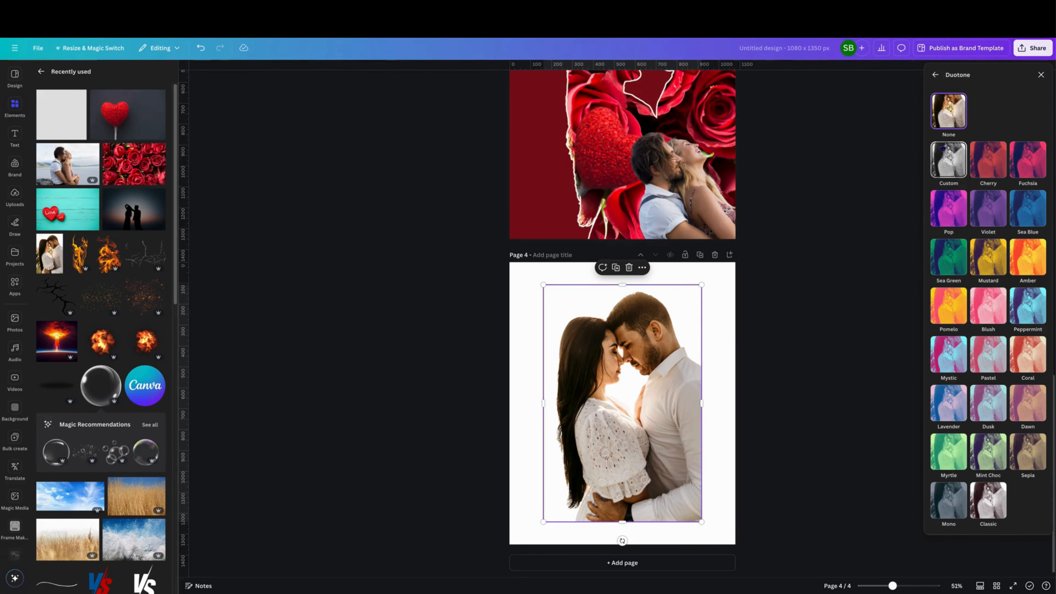
click(949, 174)
click(1035, 197)
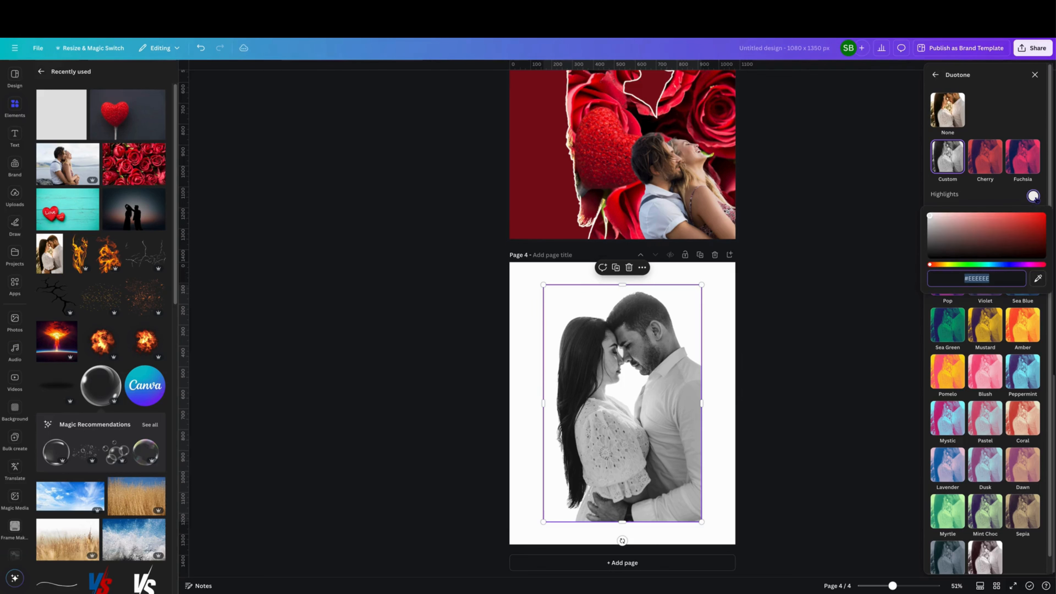
drag(931, 219, 918, 204)
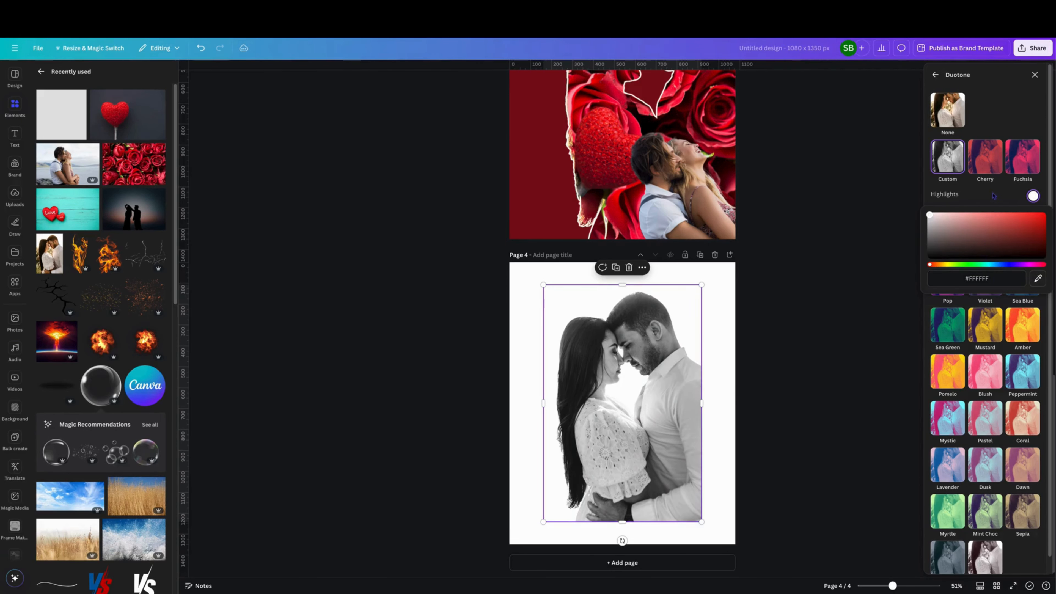
key(Escape)
click(1034, 215)
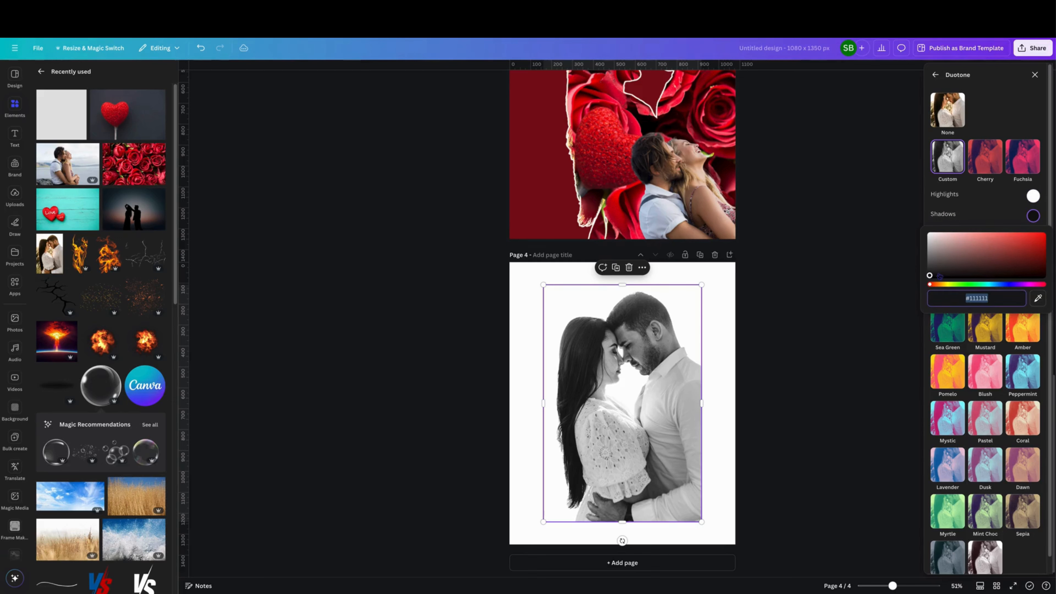
drag(930, 275, 921, 232)
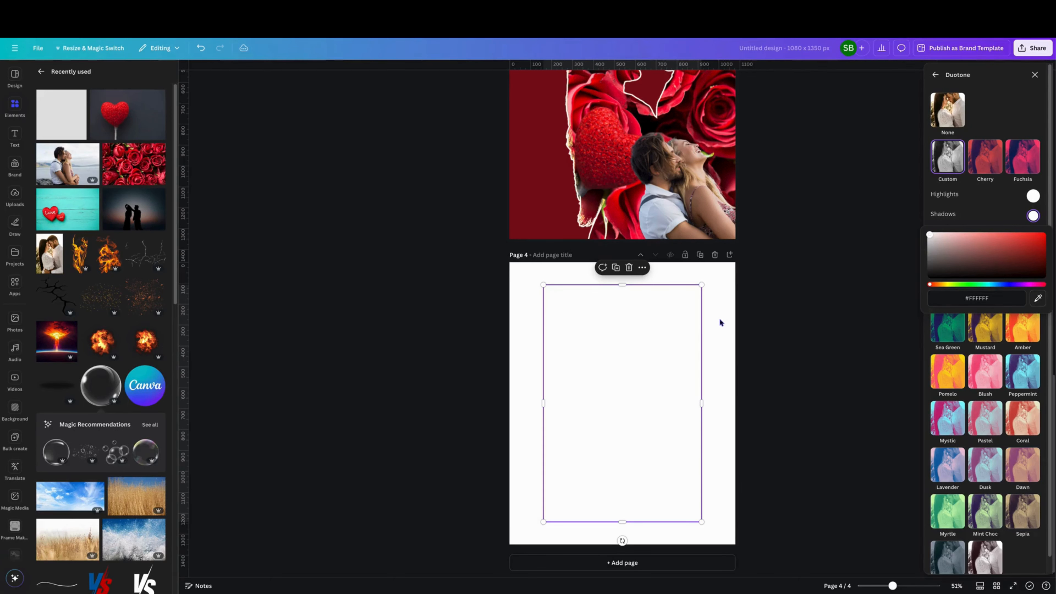
click(745, 338)
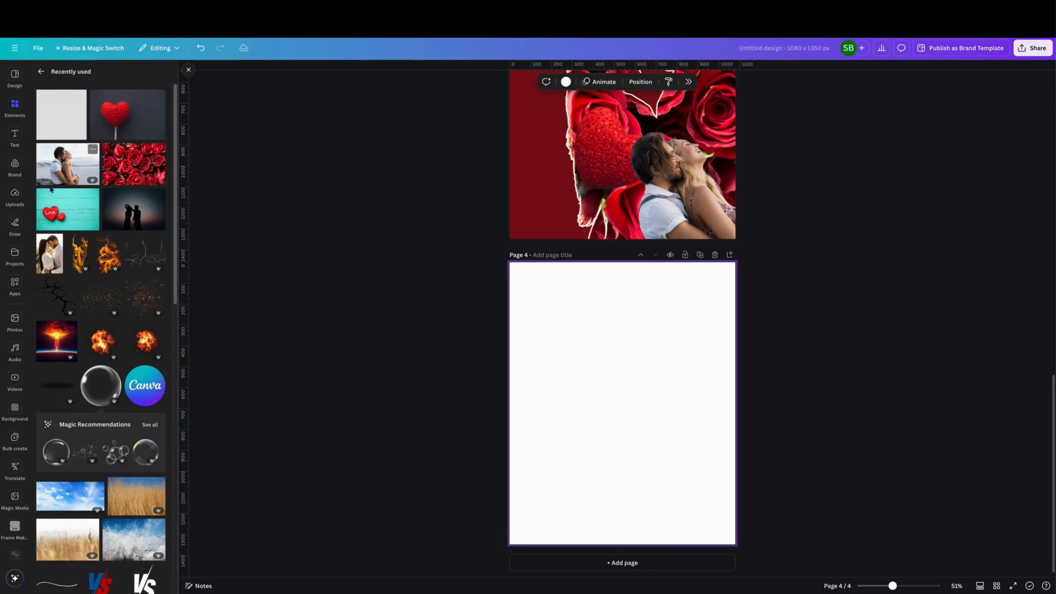
- Add a square shape to page 4 and fill it with yellow
click(63, 132)
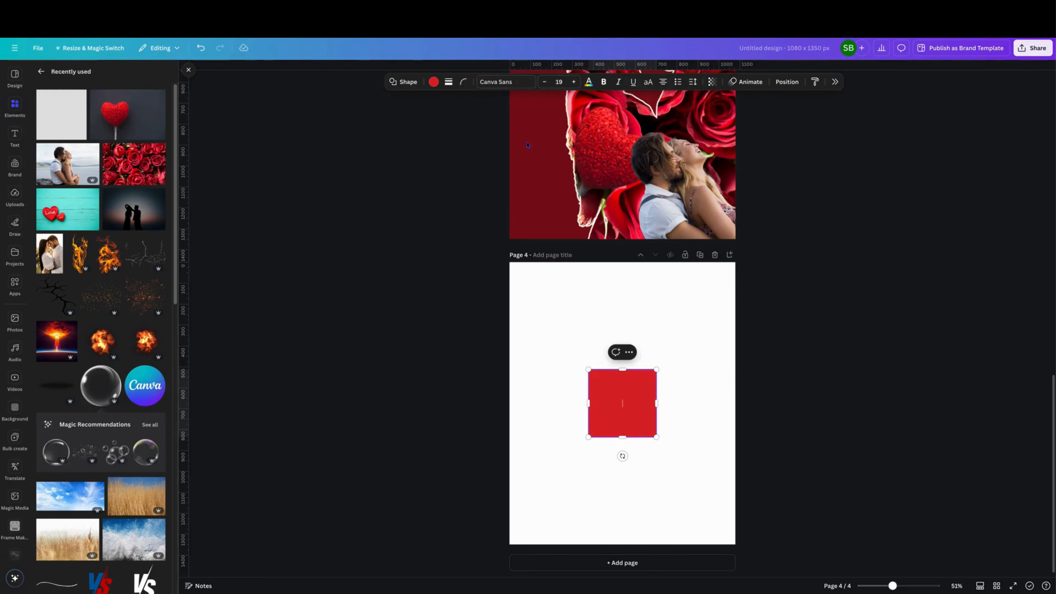
click(434, 82)
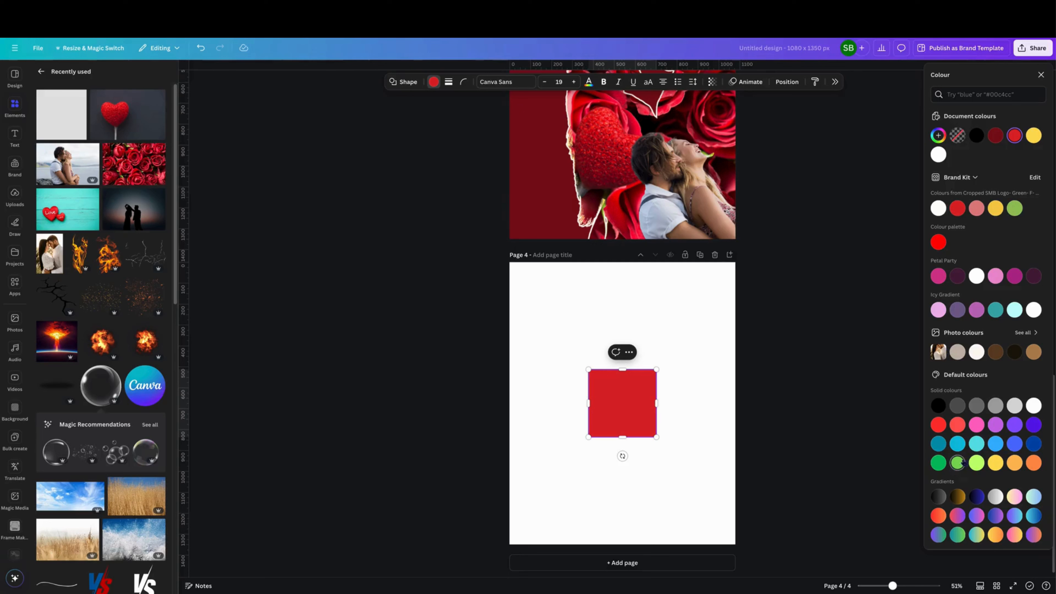
click(996, 462)
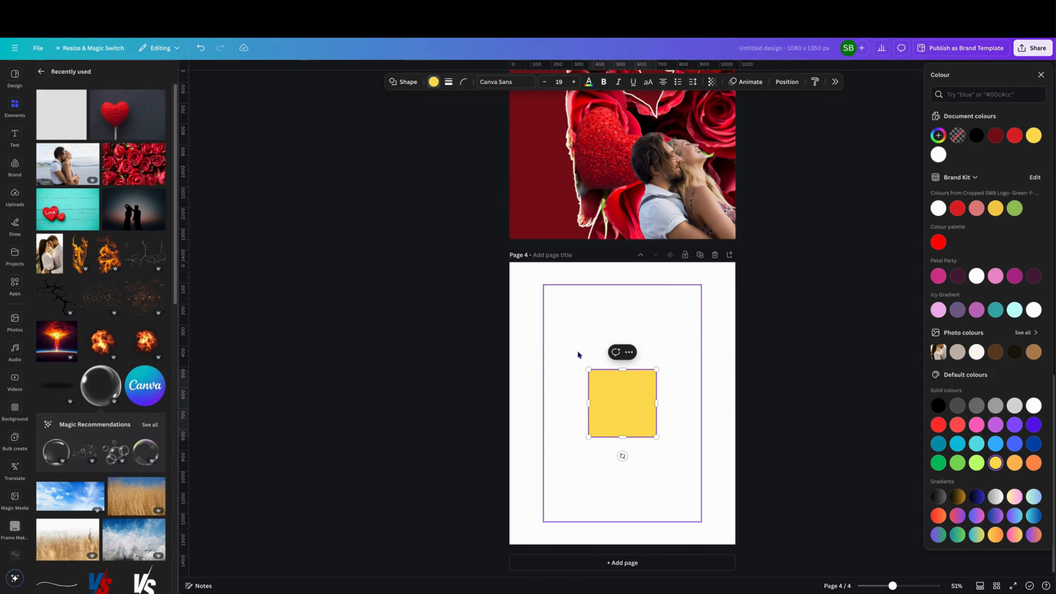
- Stretch the yellow square to cover nearly the whole page and send it to the back behind the white silhouette
drag(622, 369, 622, 270)
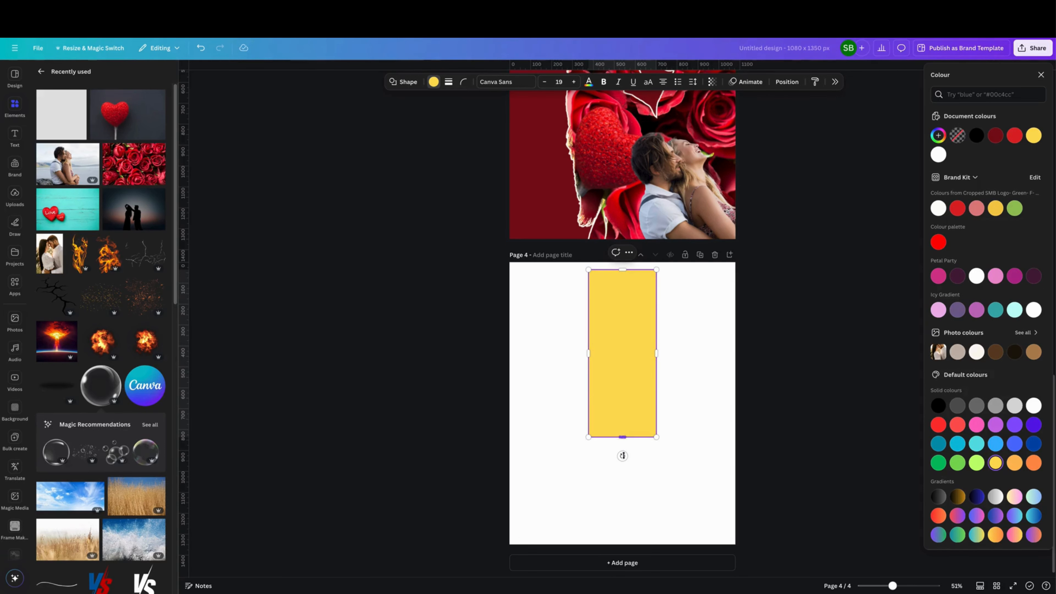
drag(623, 435, 626, 538)
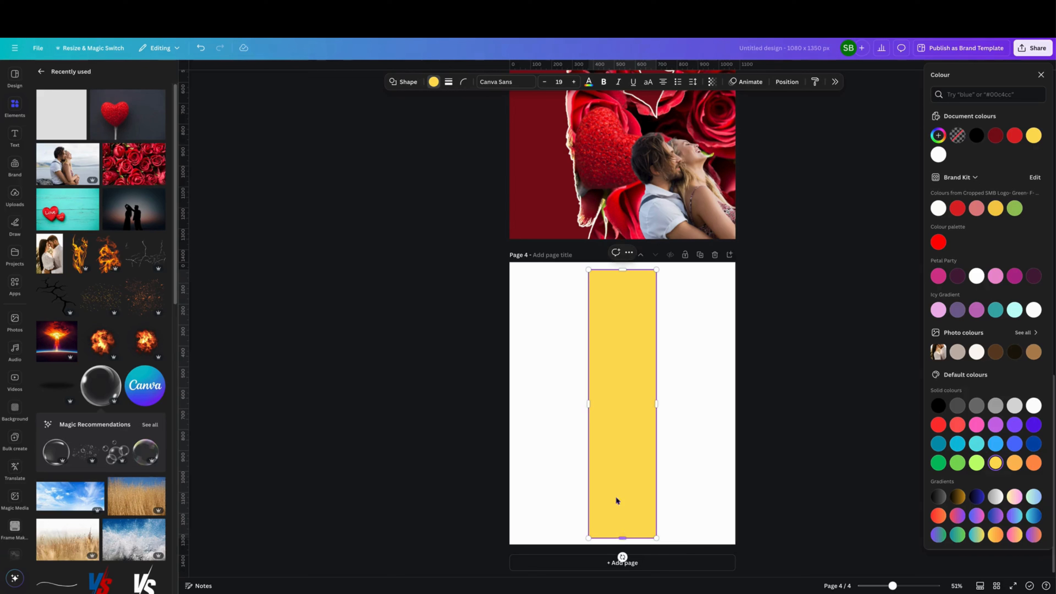
drag(658, 404, 726, 410)
drag(588, 403, 515, 406)
right_click(529, 312)
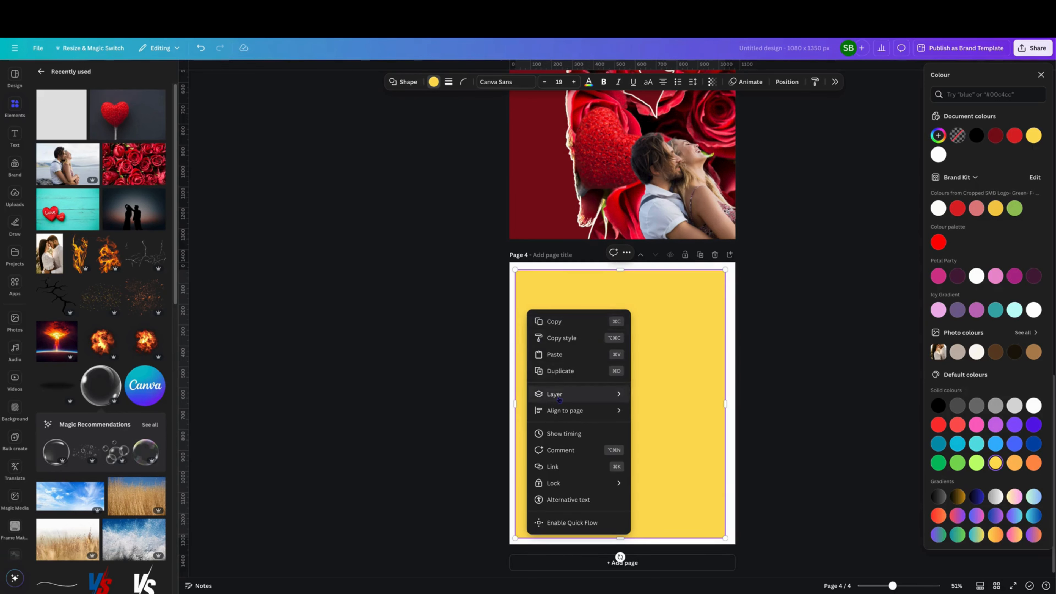
click(658, 449)
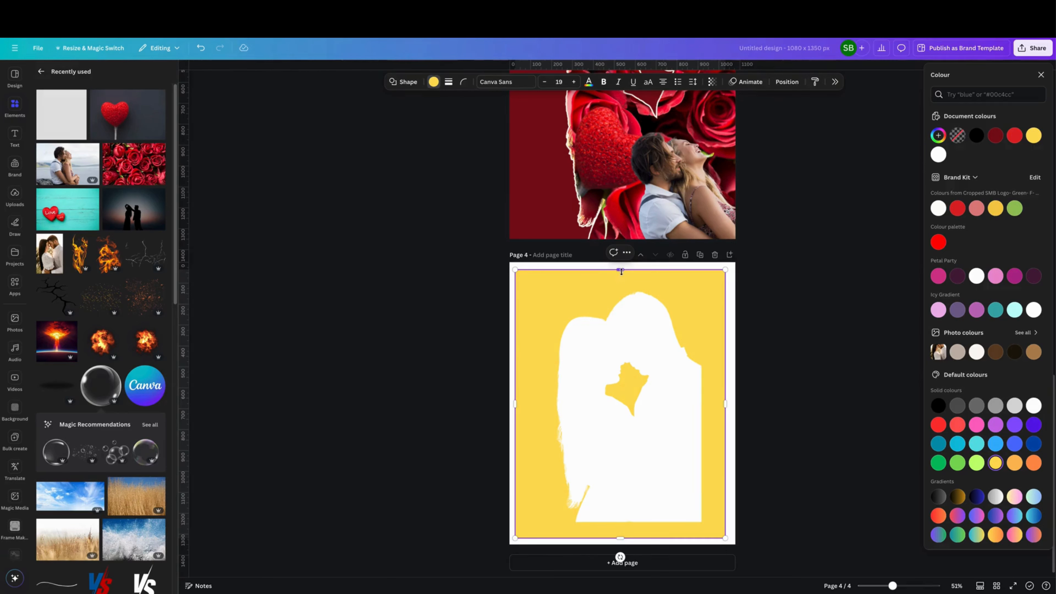
- Trim the yellow rectangle on all sides to a height of about 1,183 px, framing the couple silhouette closely
drag(622, 271, 621, 286)
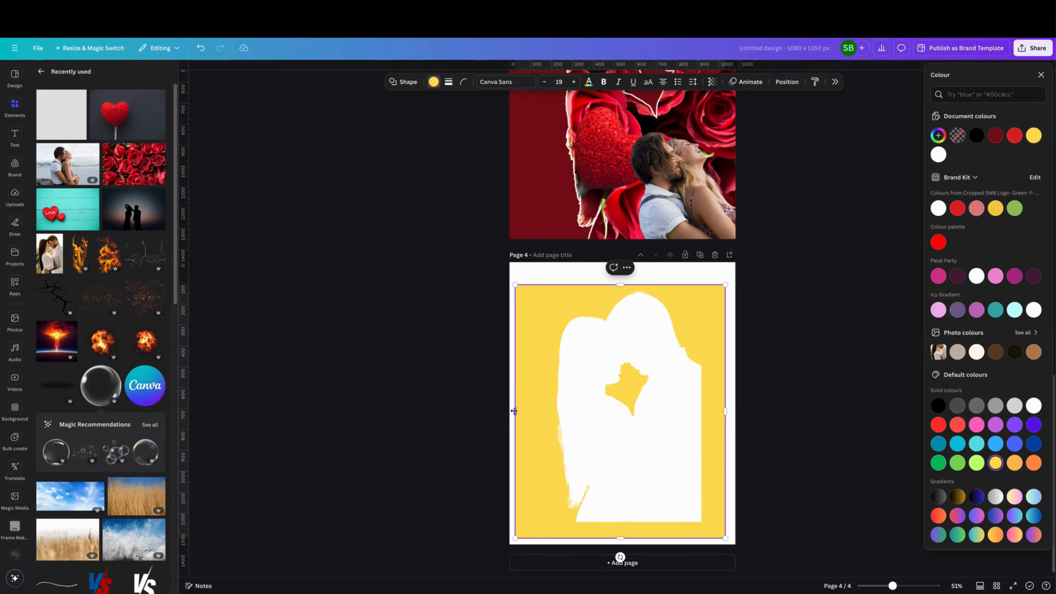
drag(514, 411, 547, 411)
drag(636, 539, 637, 532)
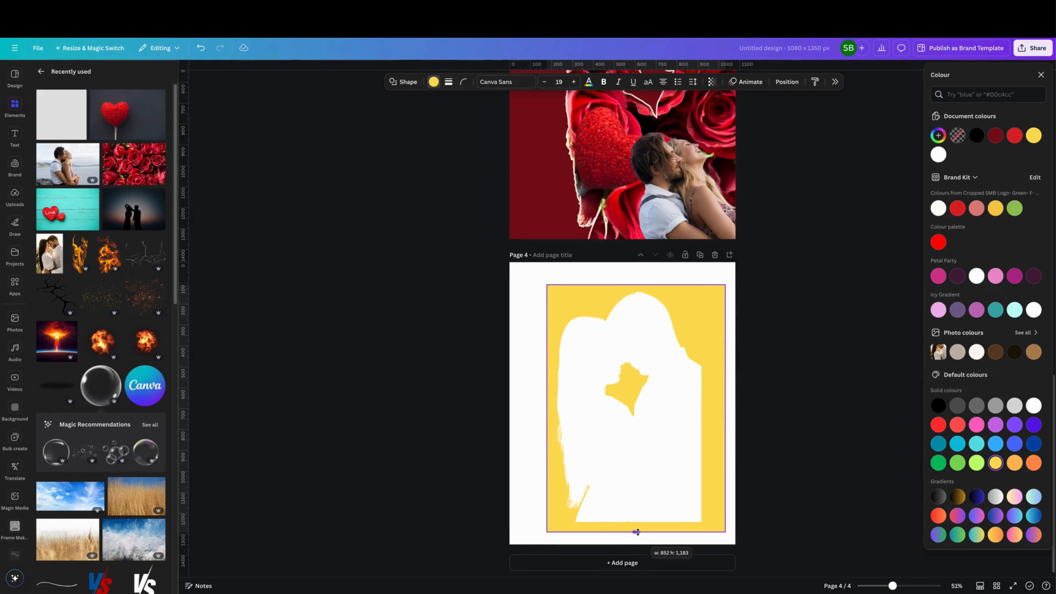
drag(726, 411, 711, 422)
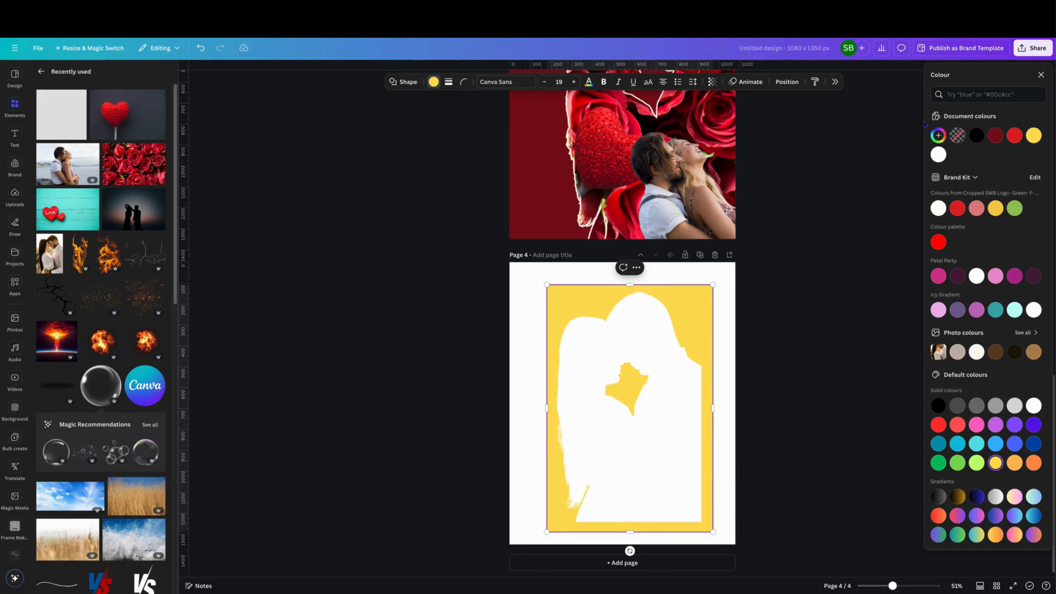
- Open the download settings for exporting the design as a PNG
click(1033, 48)
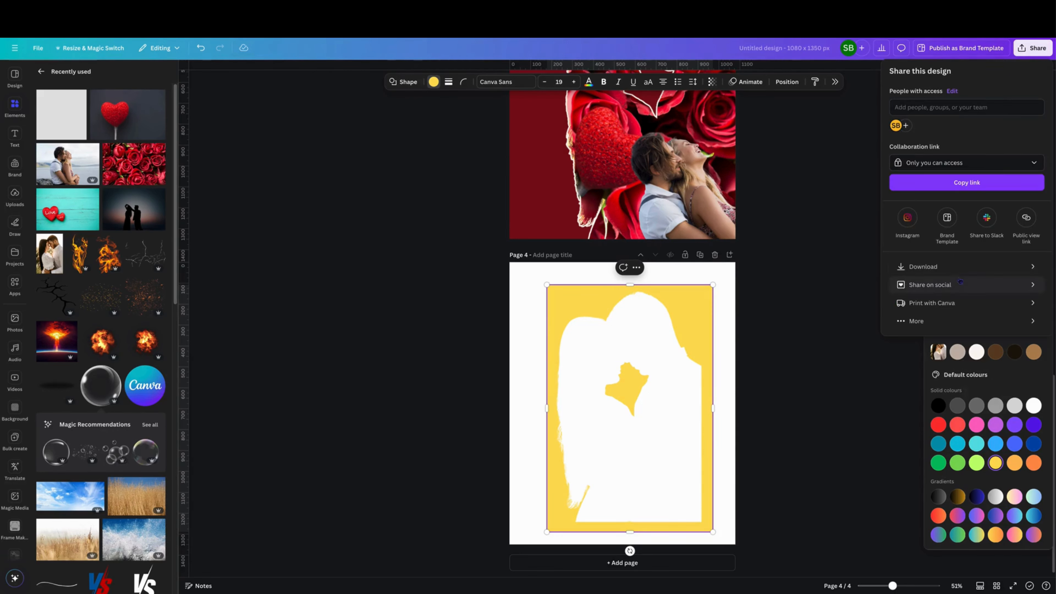
click(932, 266)
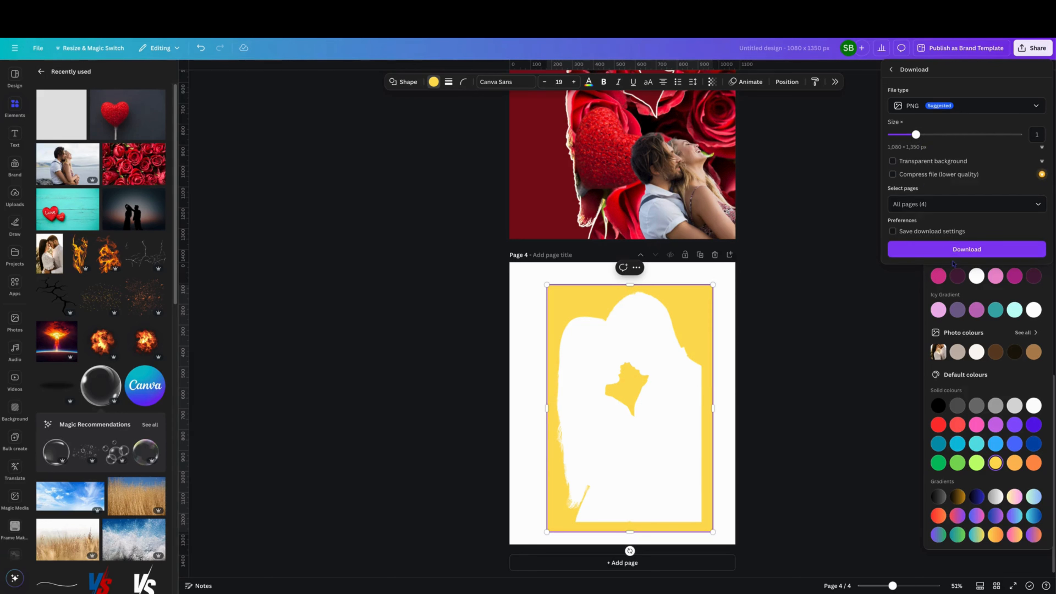
click(927, 248)
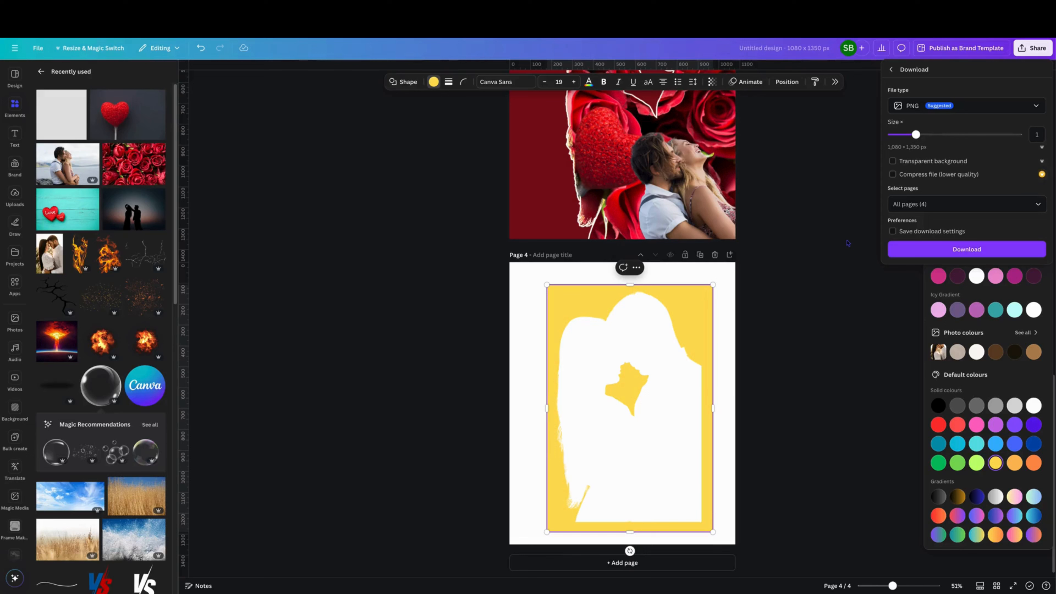
- Add a fifth page and place the uploaded image of the yellow-framed white silhouette on it
click(682, 566)
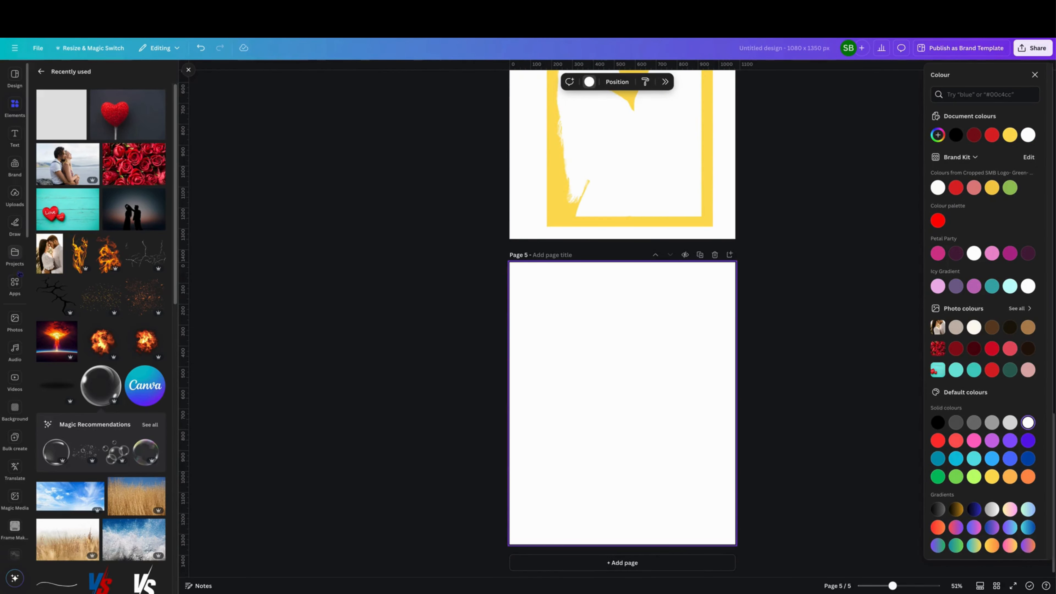
click(17, 207)
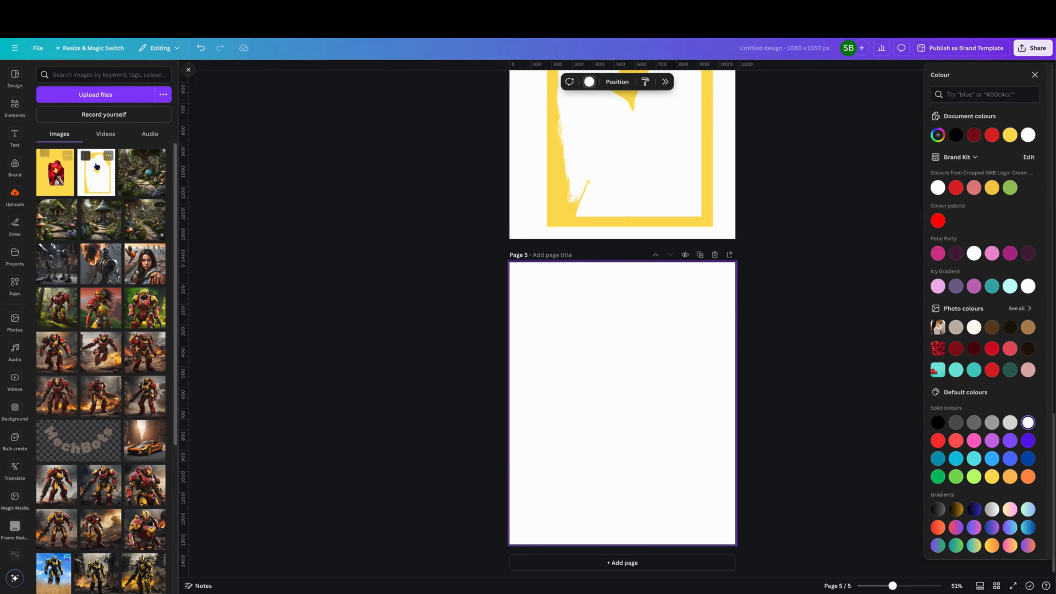
click(96, 176)
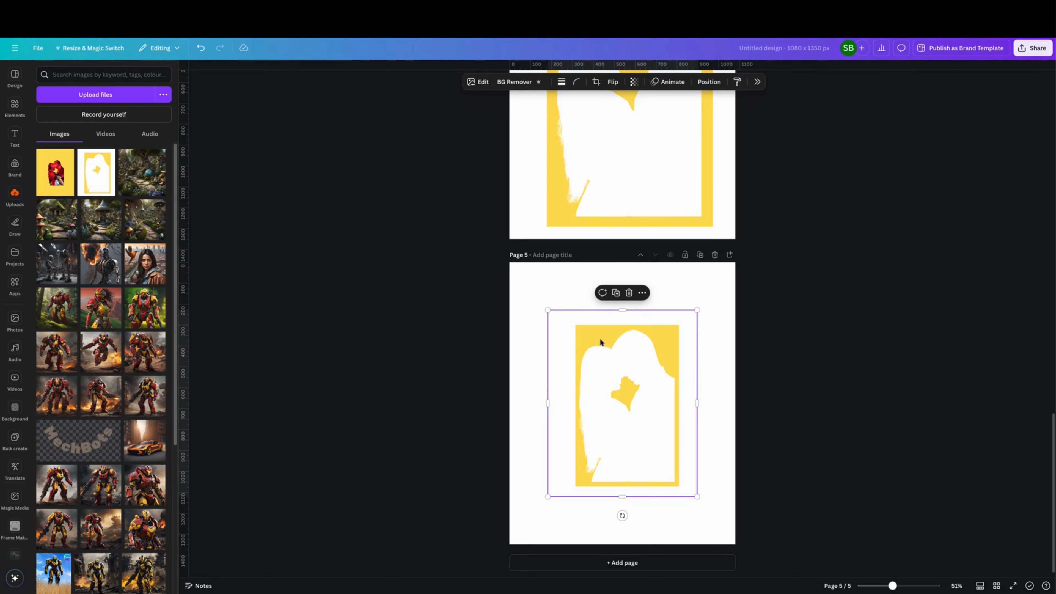
- Set page 5's background to black and remove the white background from the uploaded silhouette image
click(540, 287)
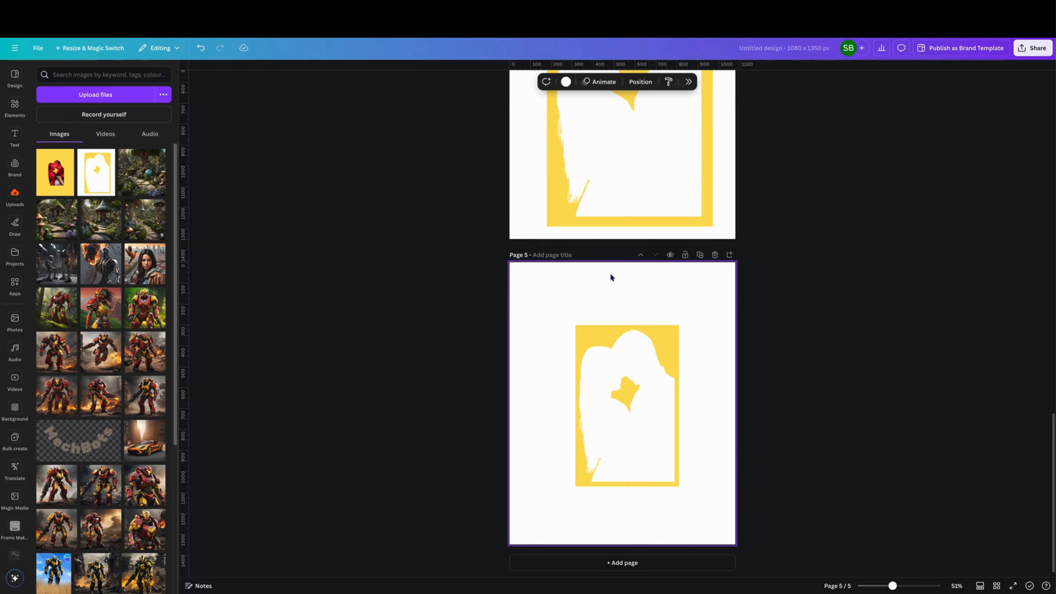
click(566, 81)
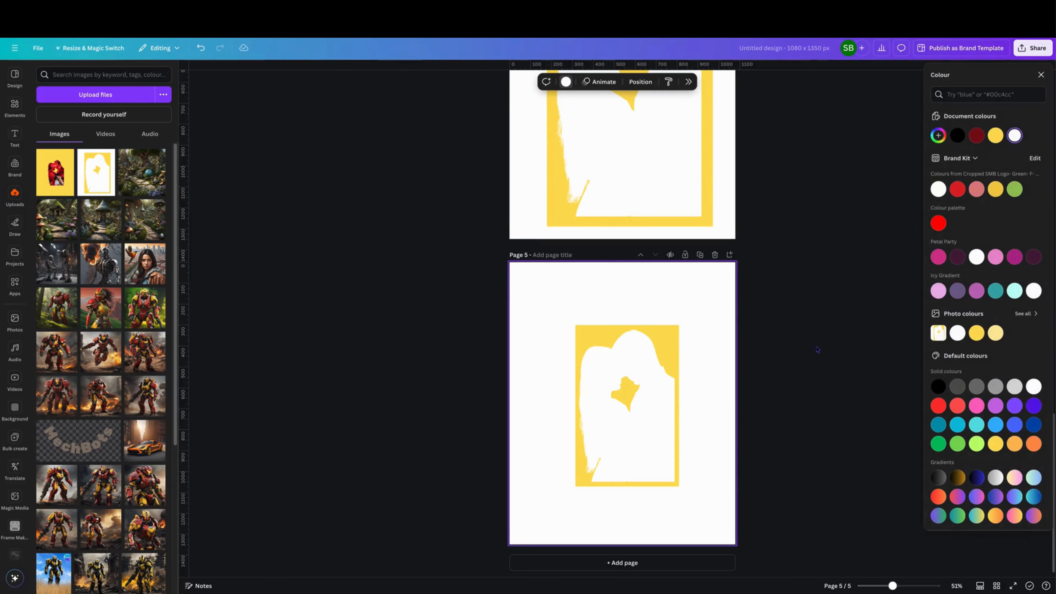
click(939, 391)
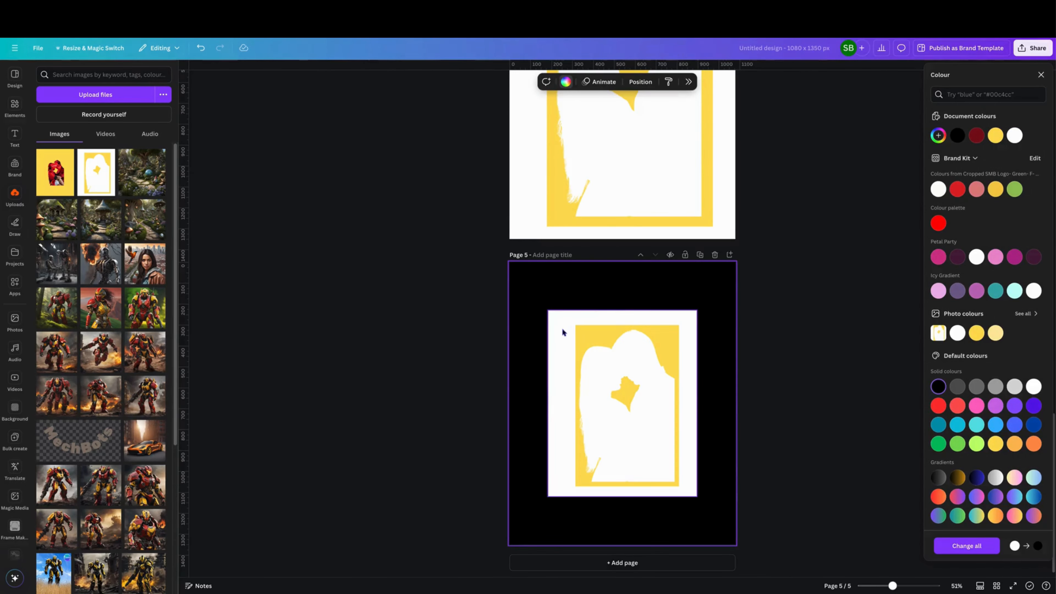
click(570, 341)
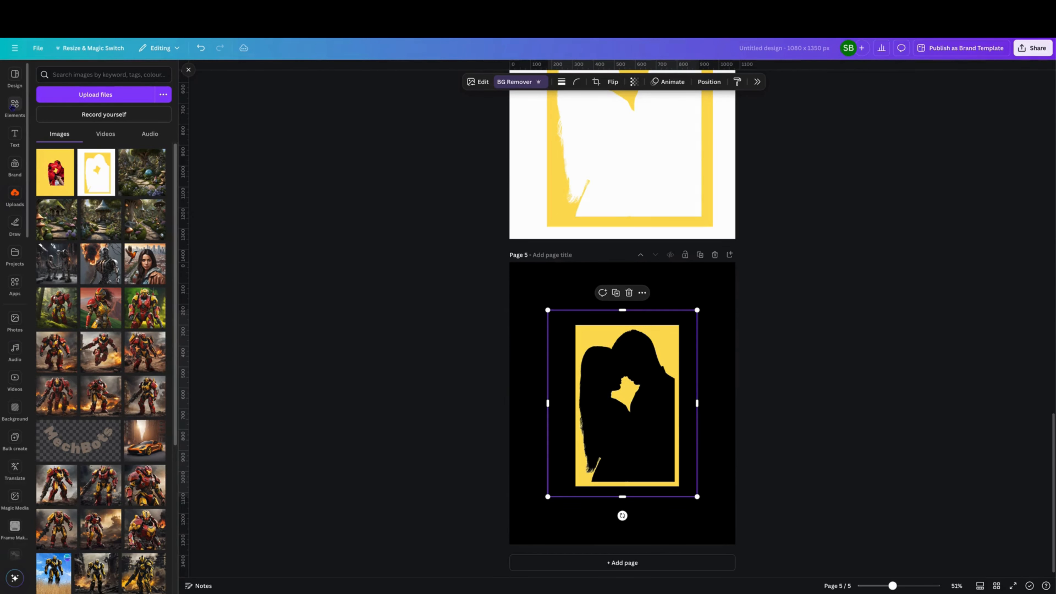
- Add the red roses photo to page 5 and crop it to fit within the yellow frame
click(14, 107)
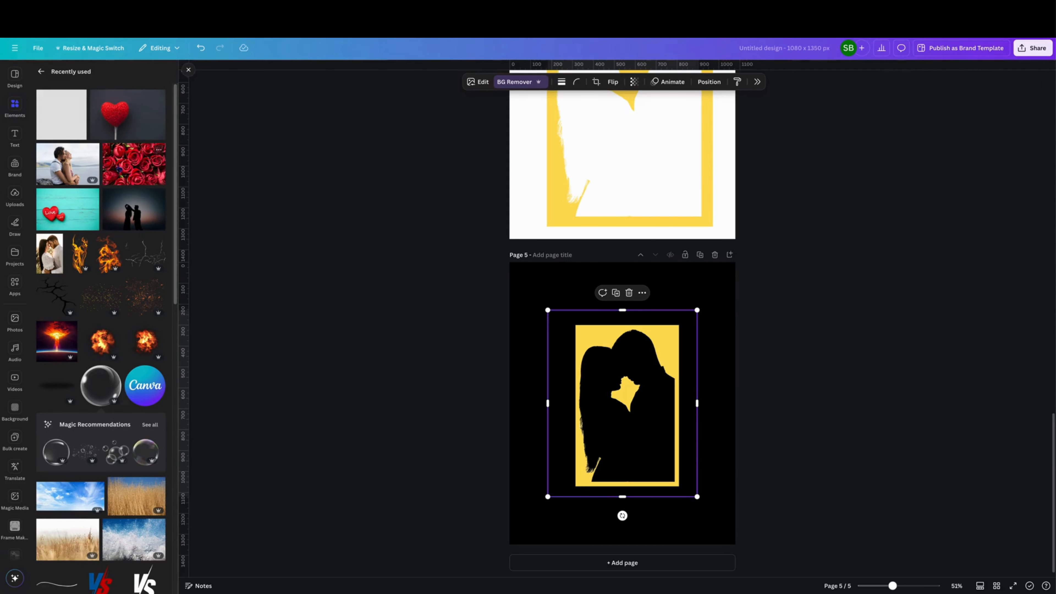
click(147, 167)
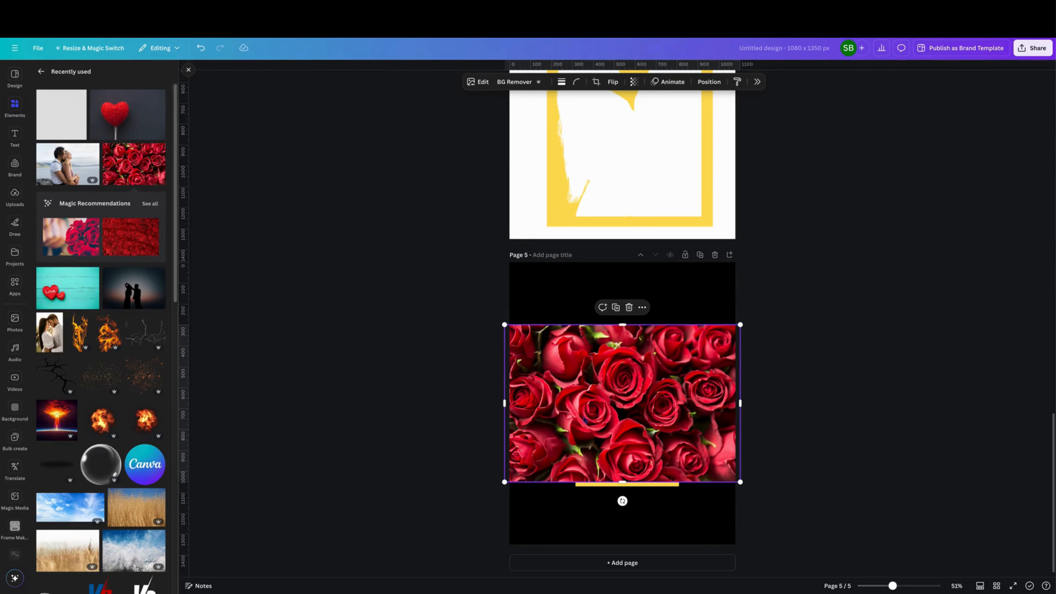
drag(624, 325, 627, 328)
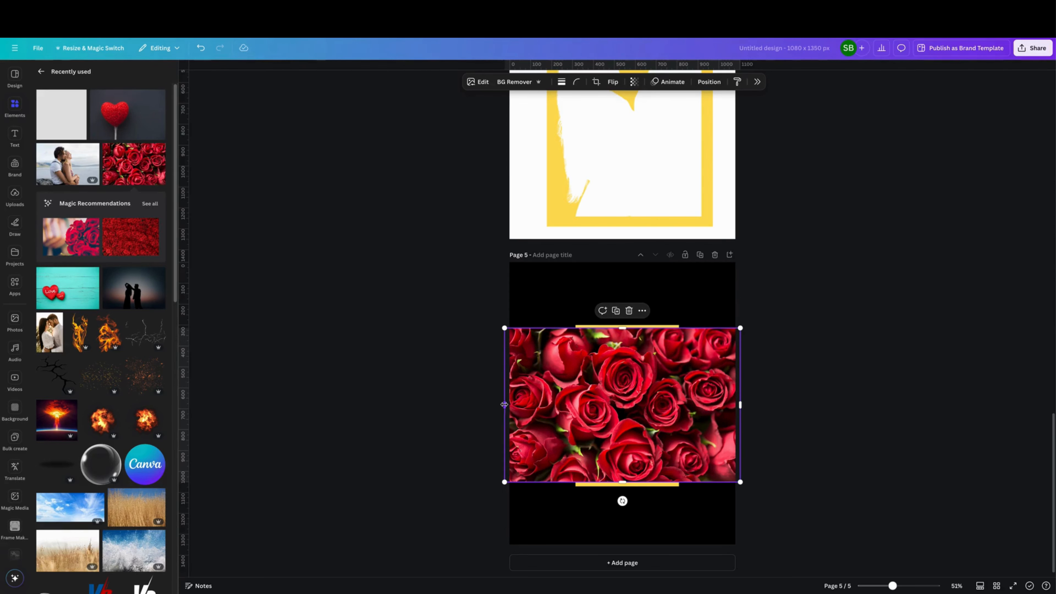
drag(505, 404, 577, 405)
drag(742, 404, 678, 416)
- Send the roses photo to the back so it fills the silhouette cutout
right_click(677, 416)
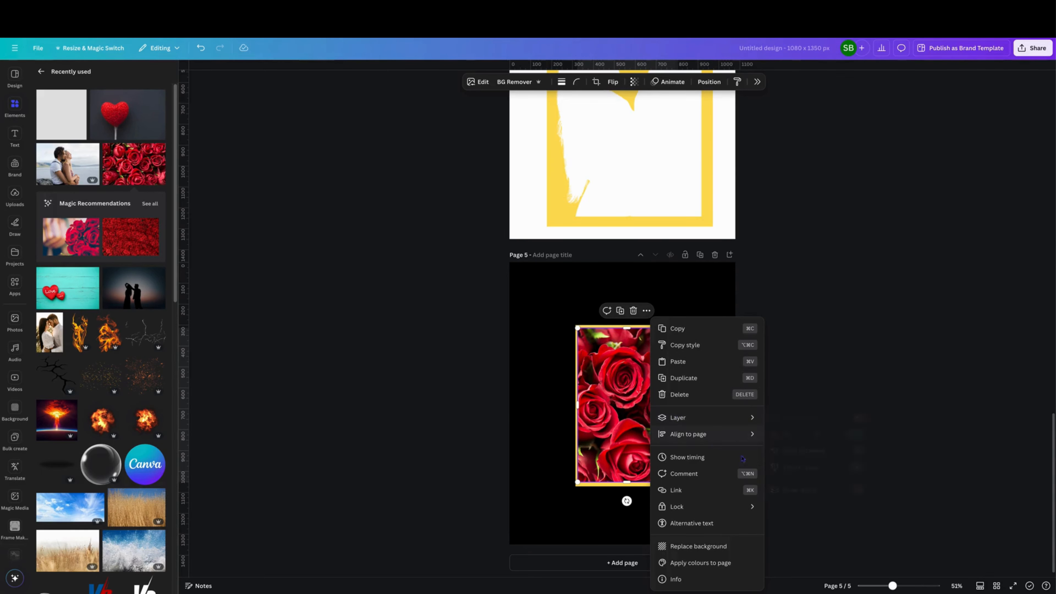
mouse_move(745, 417)
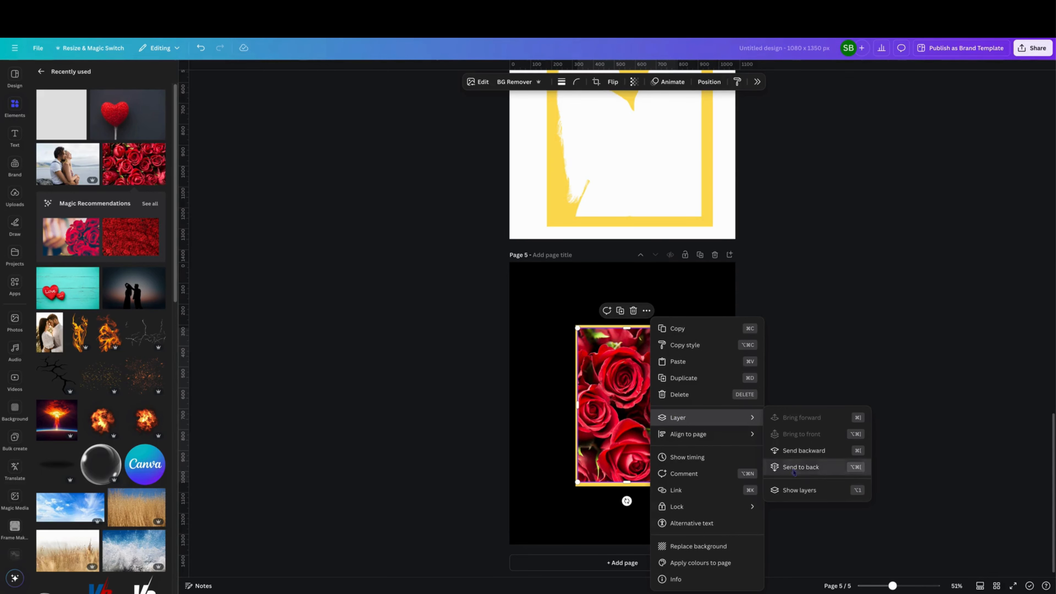
click(794, 472)
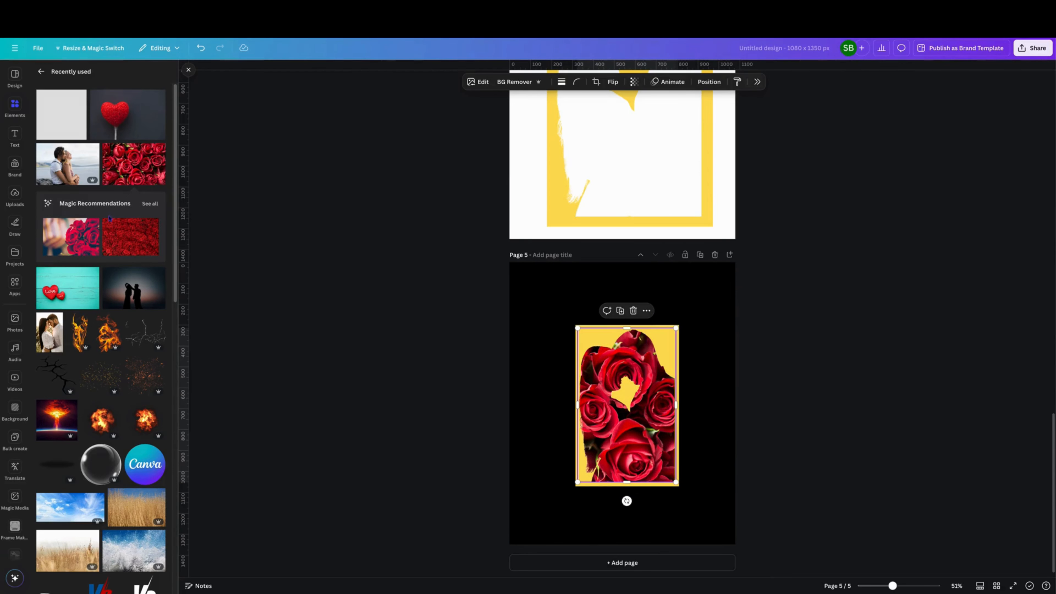
- Add the turquoise Love hearts photo to page 5, remove its background and place the hearts over the upper part of the roses
click(68, 283)
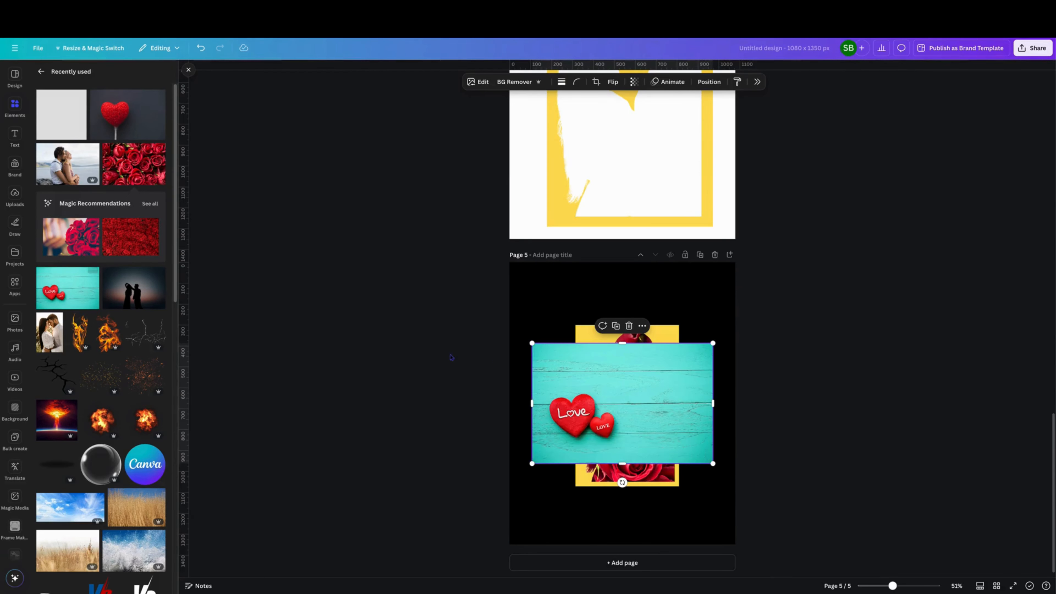
click(514, 82)
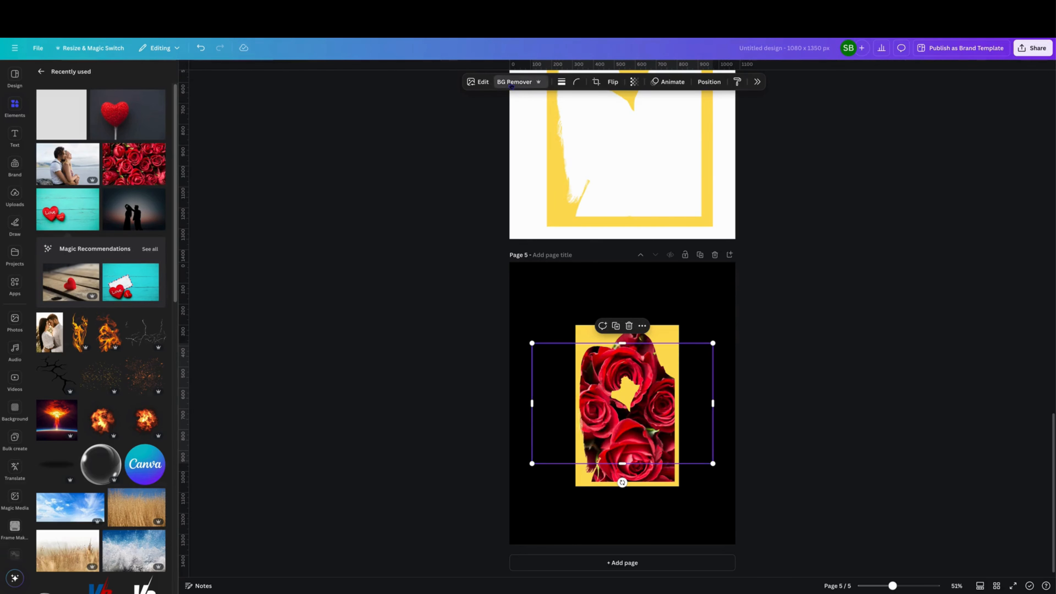
drag(583, 433, 634, 378)
- Send the Love hearts image backward so it sits behind the yellow silhouette frame but above the roses
right_click(630, 378)
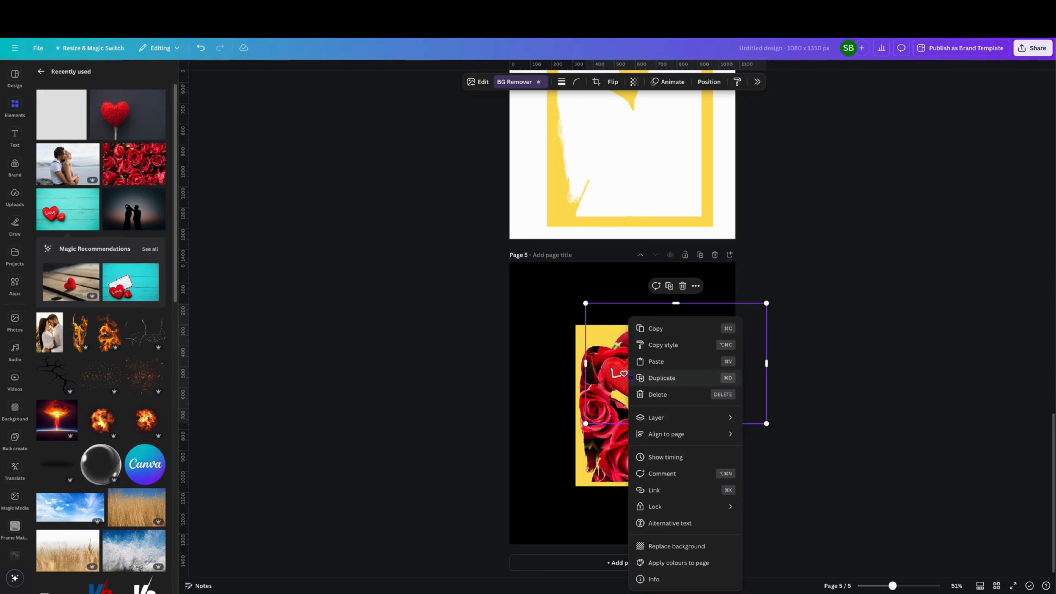
mouse_move(665, 418)
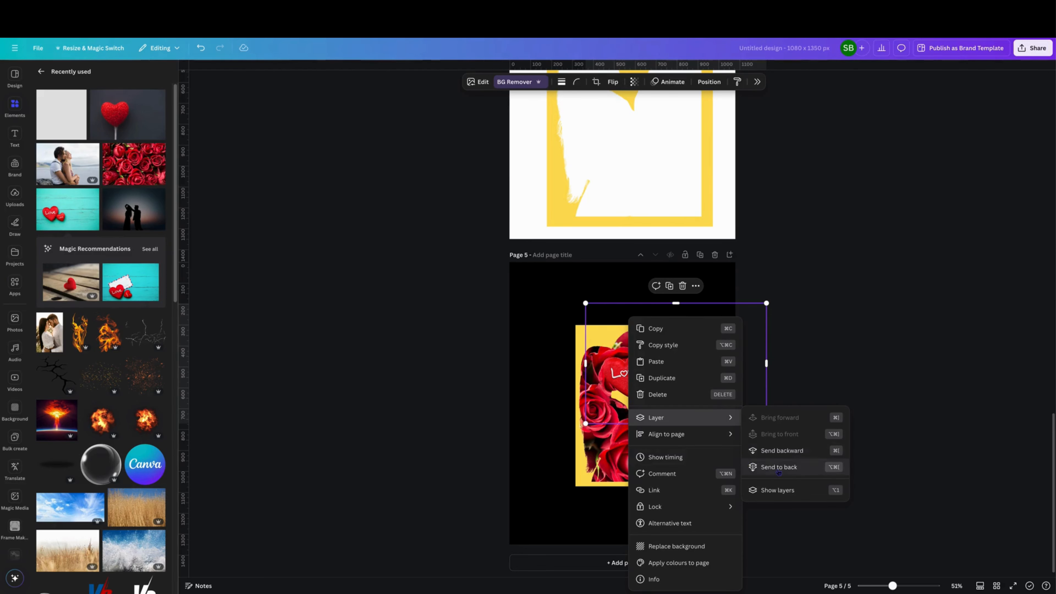
click(781, 464)
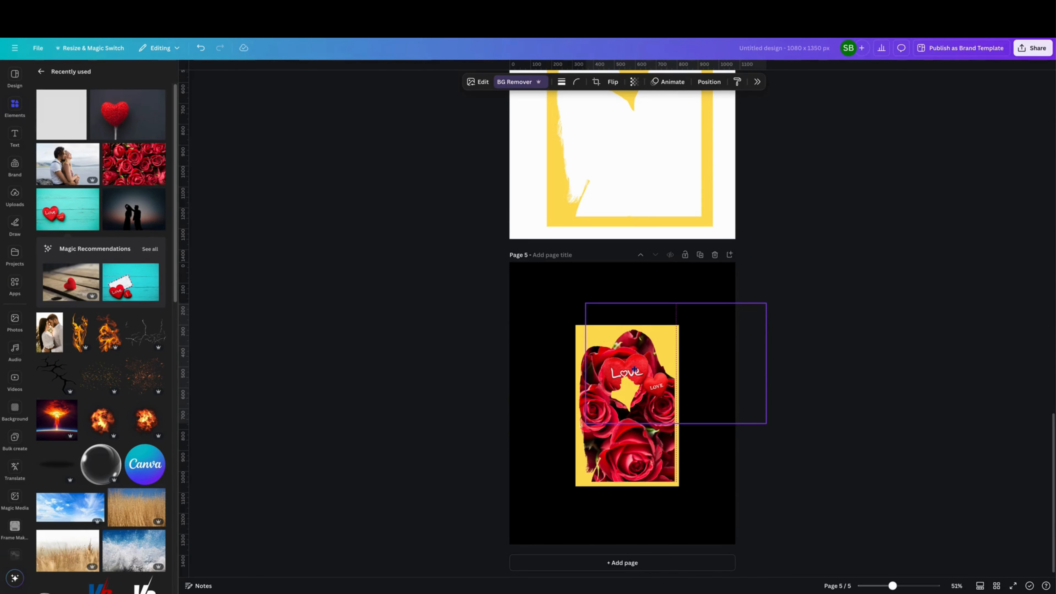
click(636, 397)
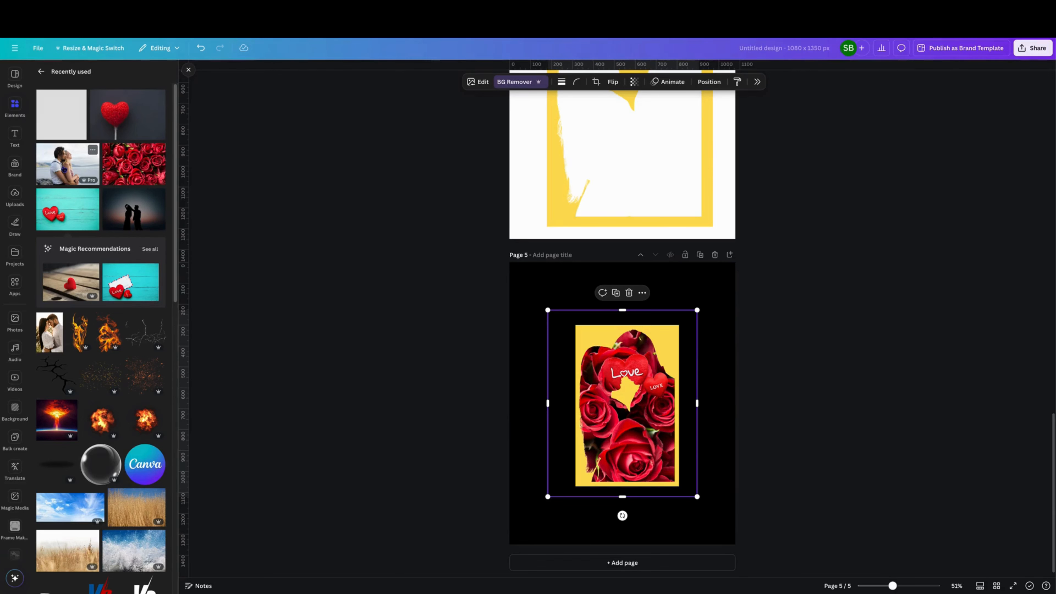
- Add the photo of the embracing couple by the water, remove its background and crop both sides close to the couple
click(67, 164)
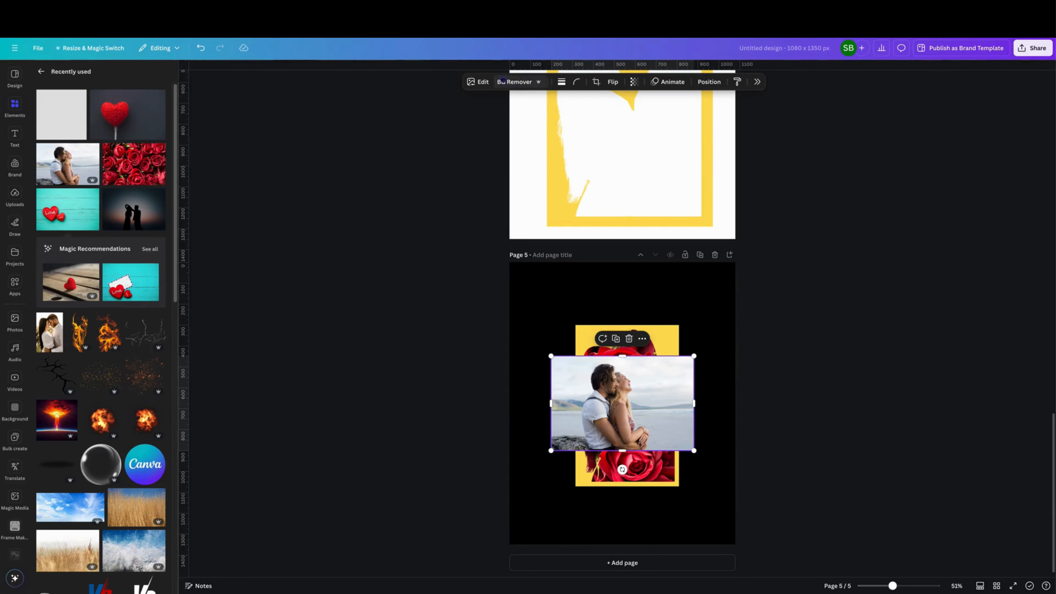
click(515, 82)
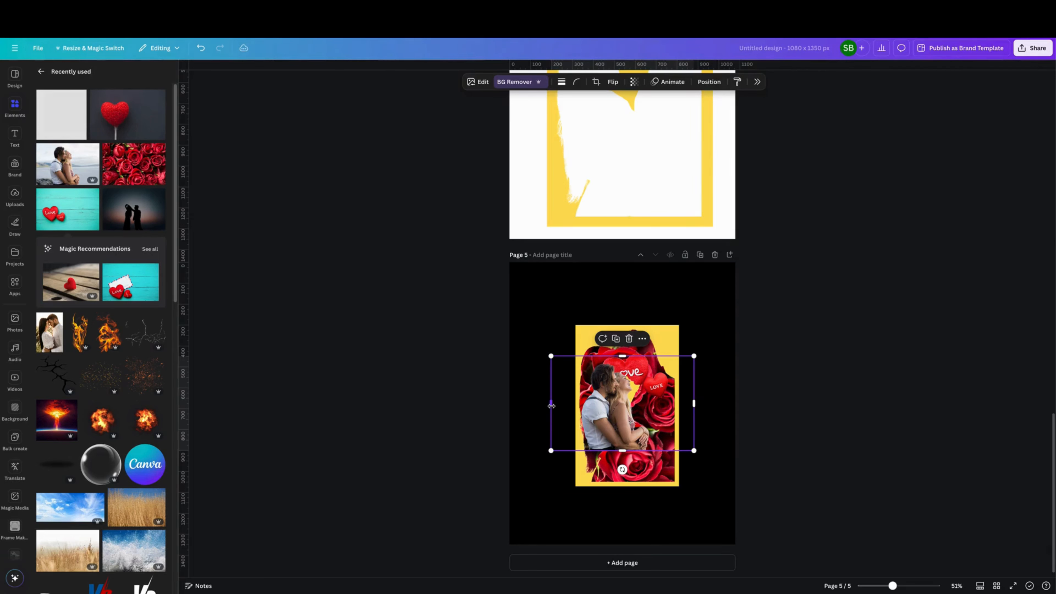
drag(551, 406, 578, 405)
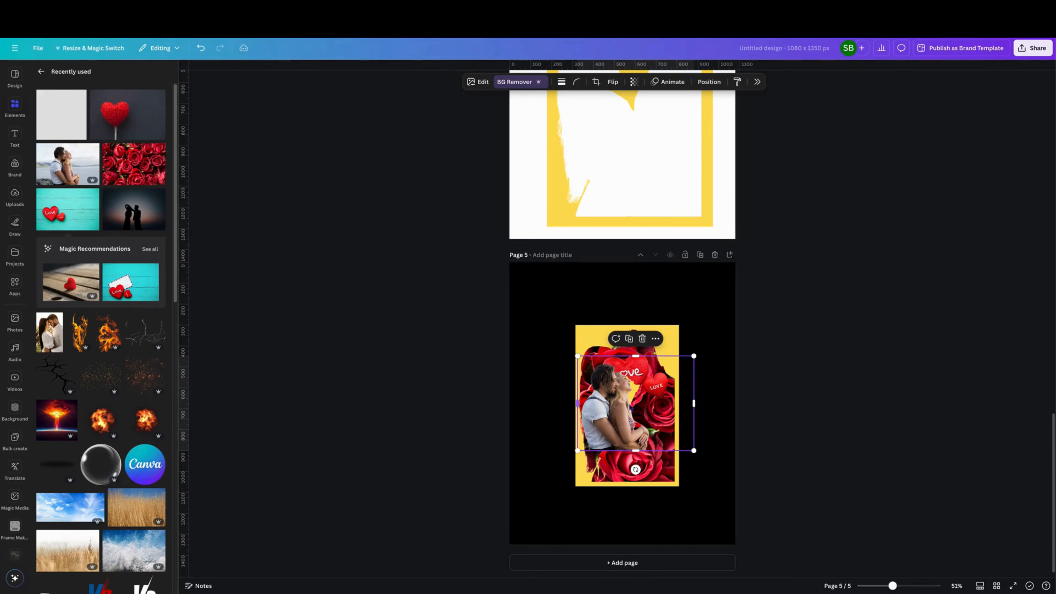
drag(694, 404, 646, 477)
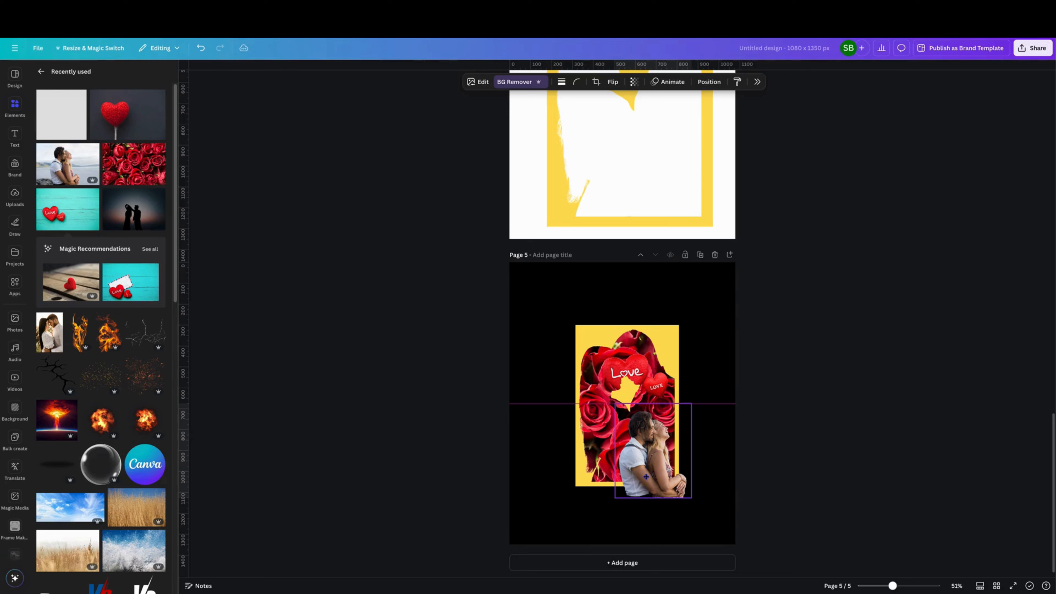
- Tilt the couple slightly counter-clockwise at the frame's lower-right corner and send them backward behind the yellow frame
drag(654, 517, 667, 512)
drag(659, 475, 661, 478)
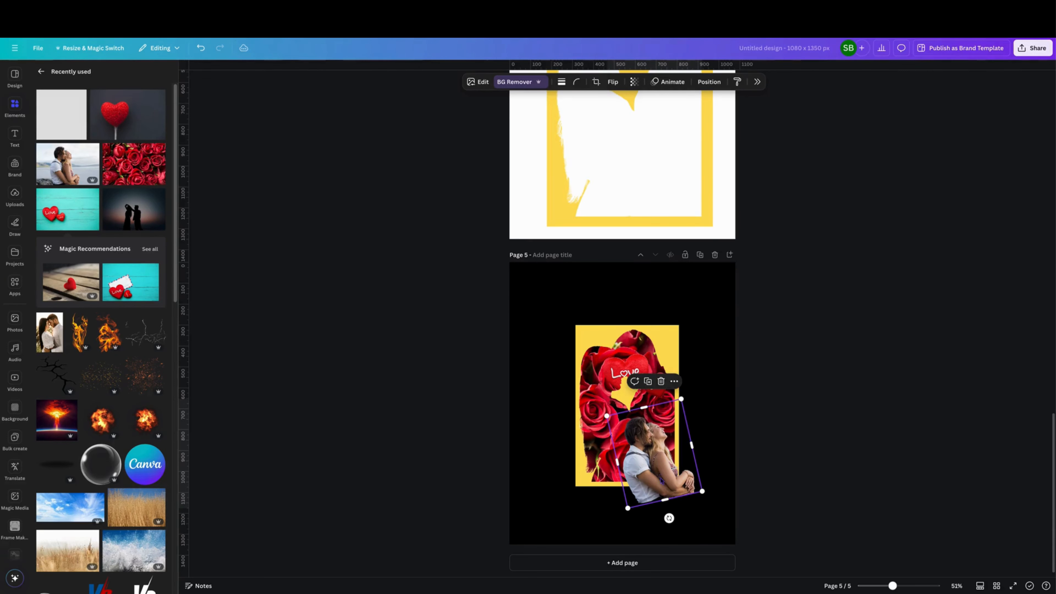
right_click(658, 478)
mouse_move(698, 417)
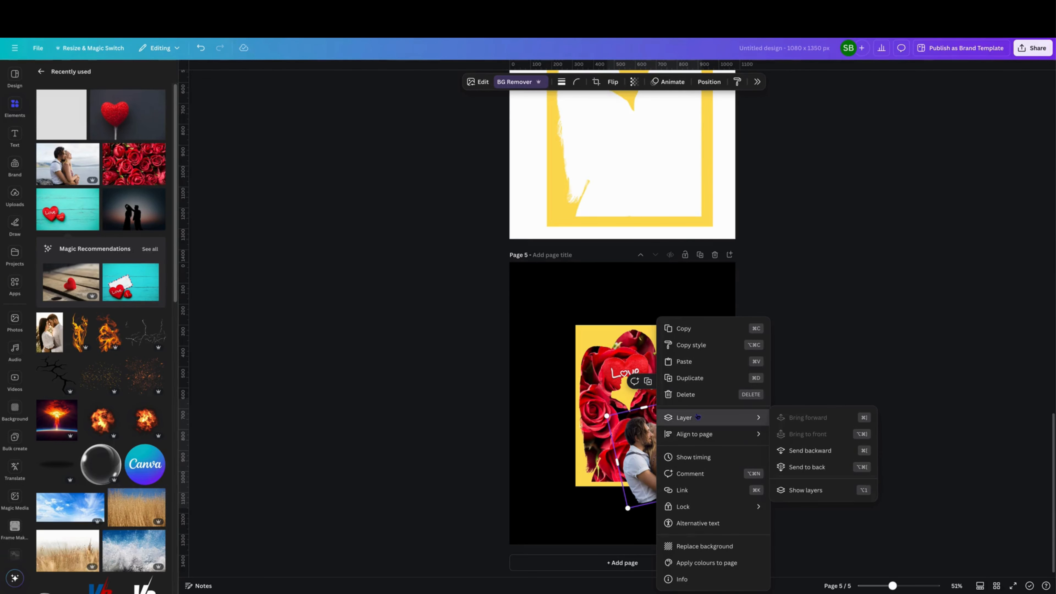
click(792, 446)
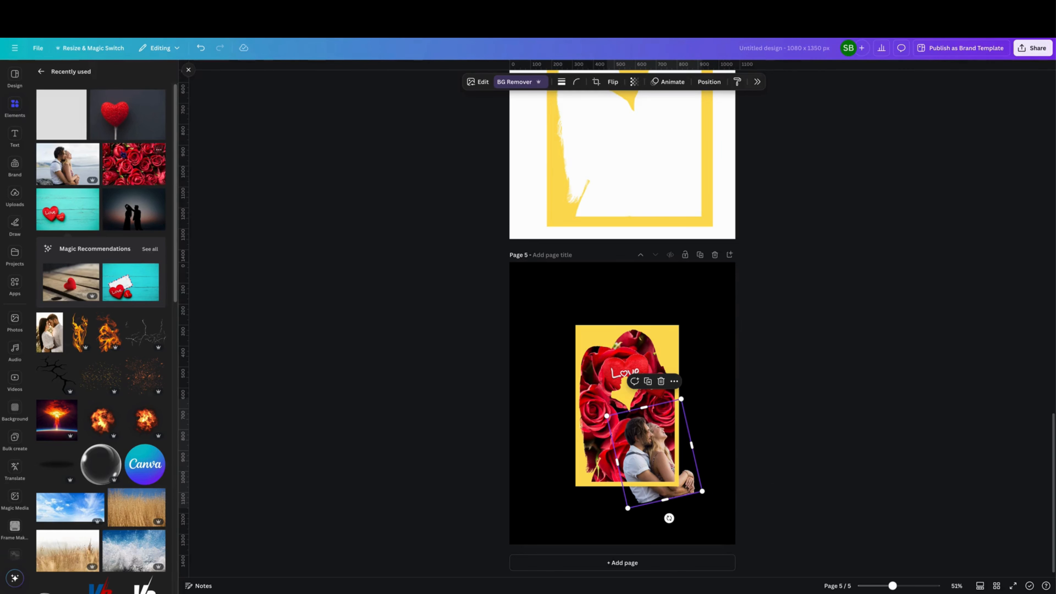
- Add the red heart-on-a-stick photo, remove its background and crop its sides and top close to the heart
click(119, 117)
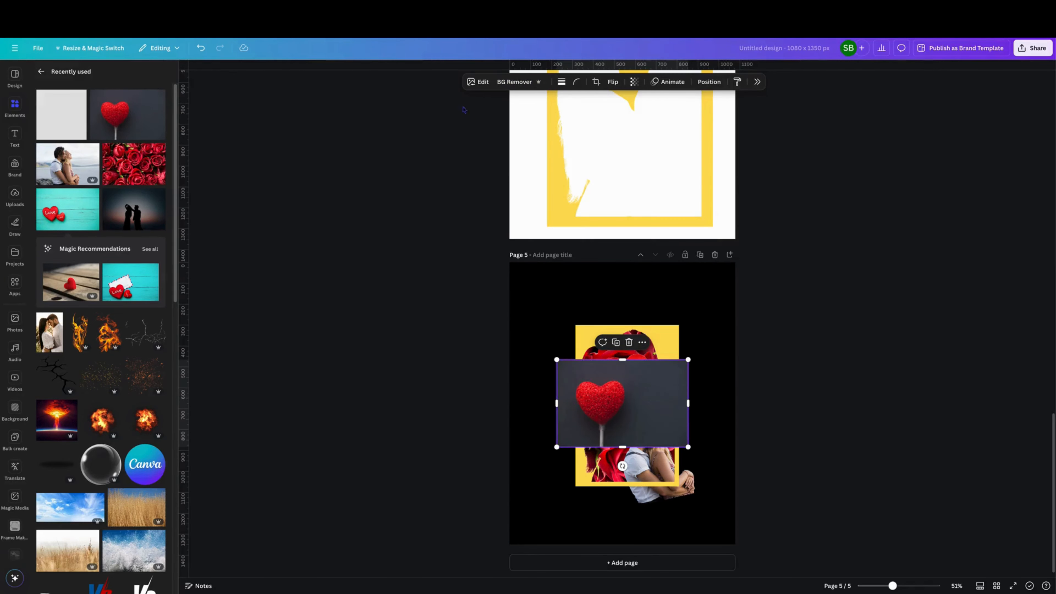
click(517, 82)
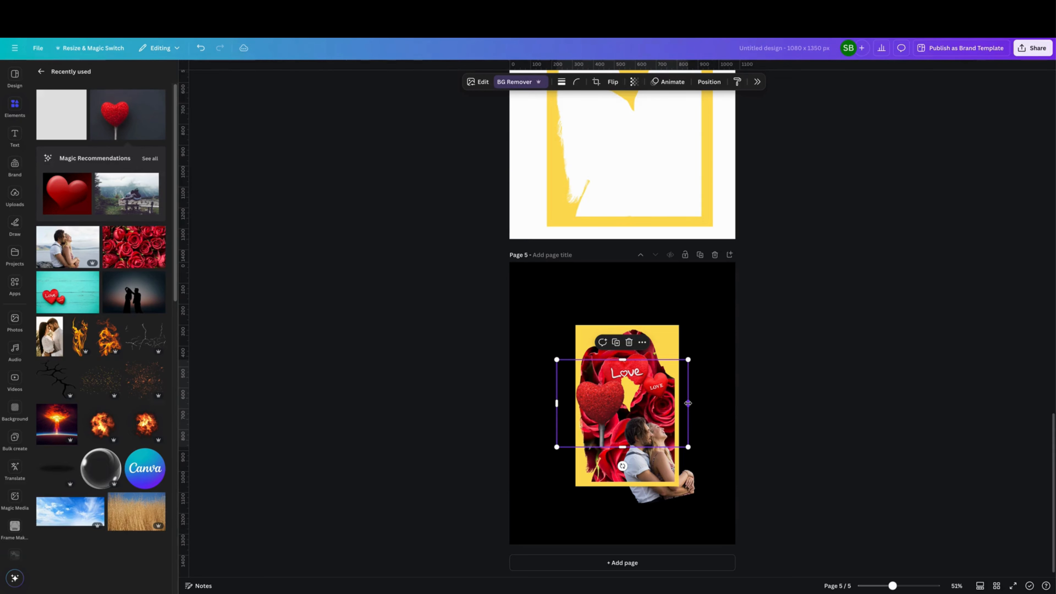
drag(689, 403, 628, 424)
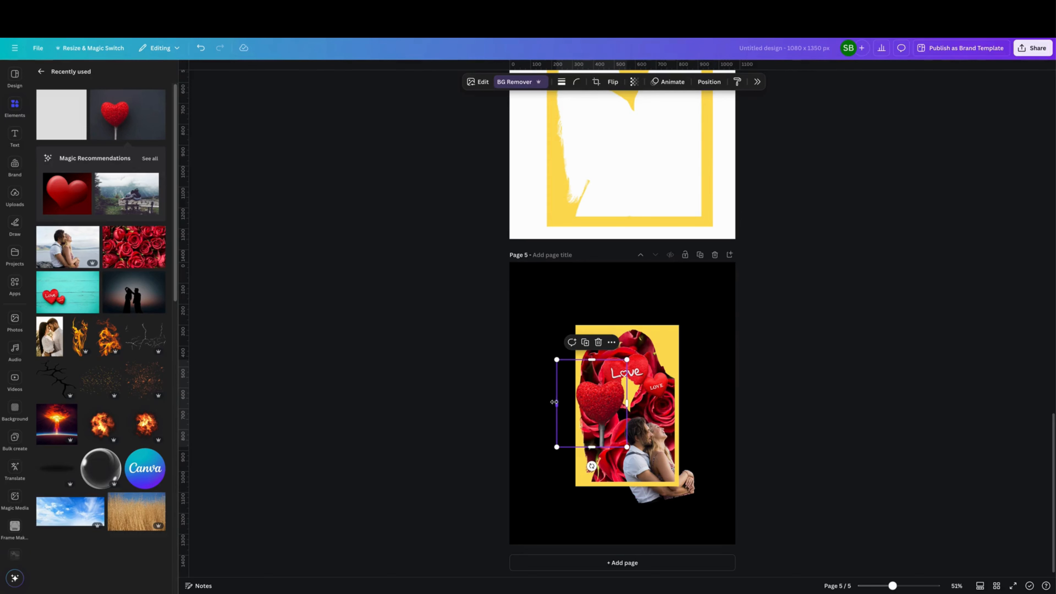
drag(557, 402, 571, 403)
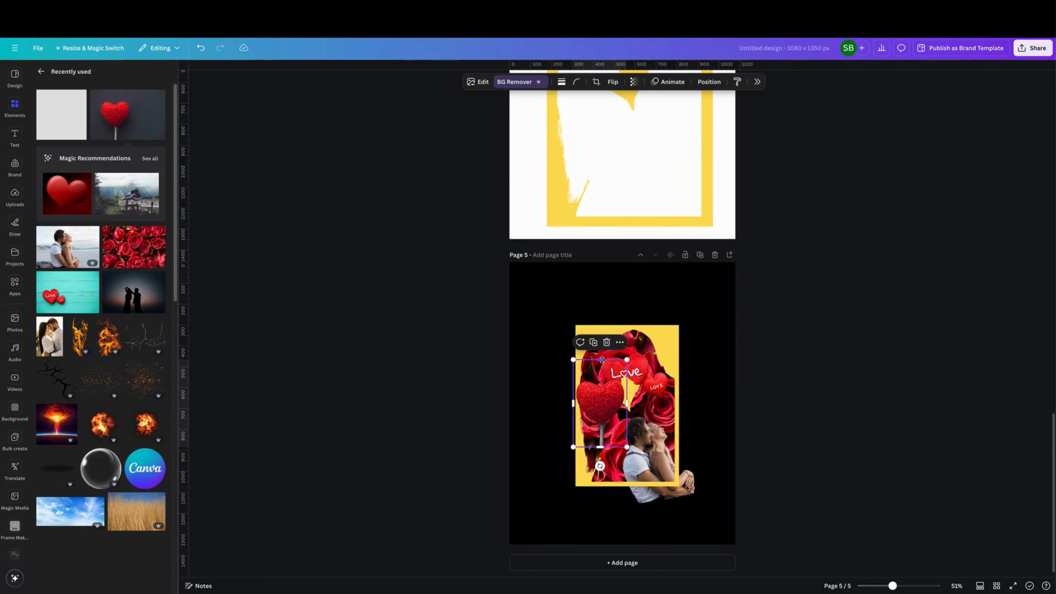
drag(600, 360, 602, 374)
- Rotate the heart on a stick clockwise at the frame's lower-left corner and send it backward behind the yellow frame
drag(606, 411, 599, 454)
drag(594, 509, 557, 496)
drag(599, 448, 604, 442)
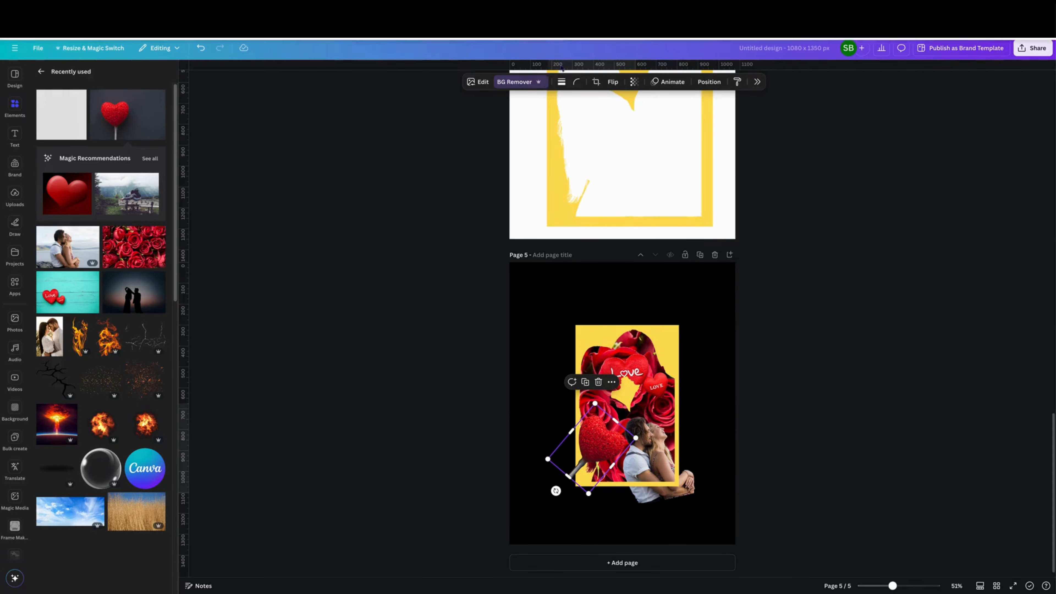
right_click(604, 432)
mouse_move(666, 417)
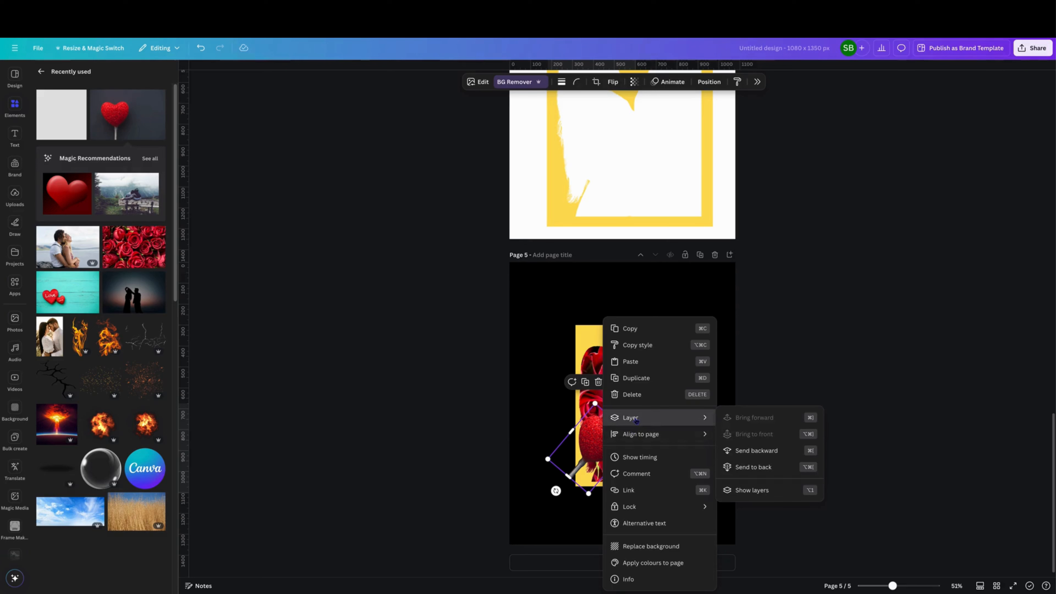
click(751, 450)
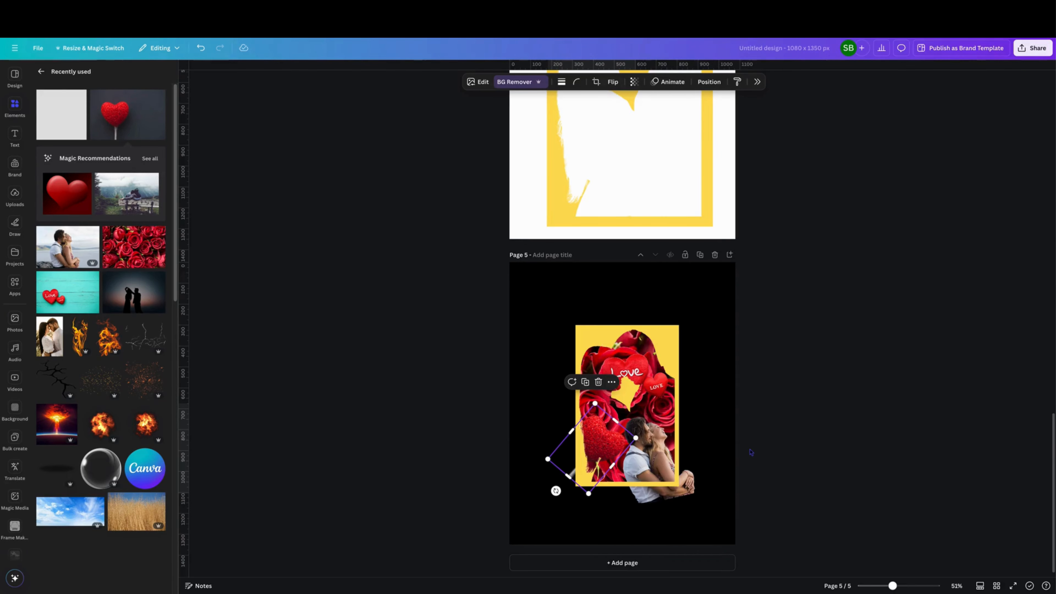
- Show the page's layers and move the heart-on-a-stick layer below the couple's layer
click(671, 332)
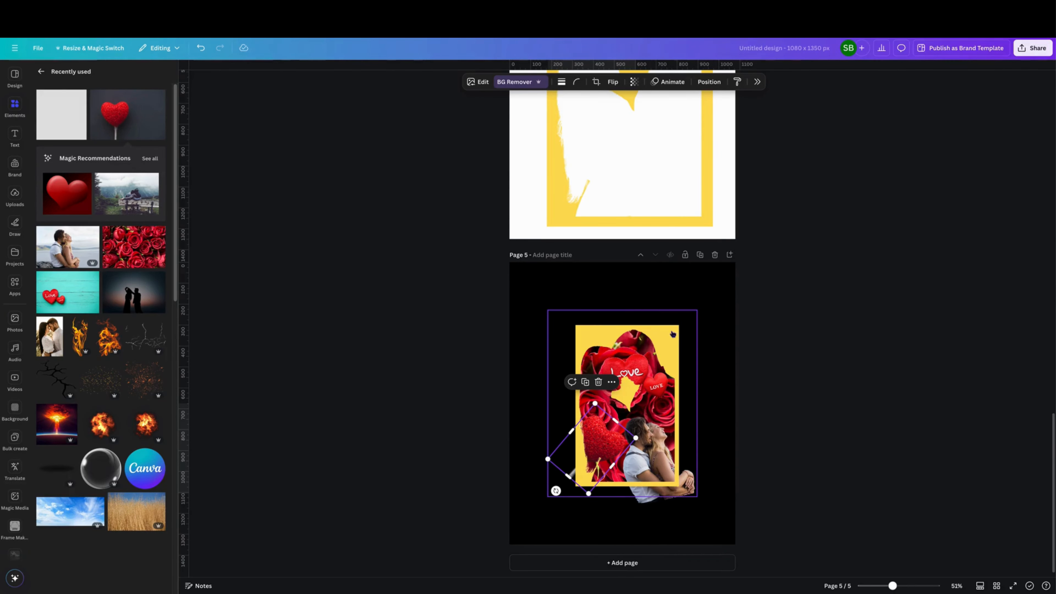
right_click(671, 332)
mouse_move(714, 420)
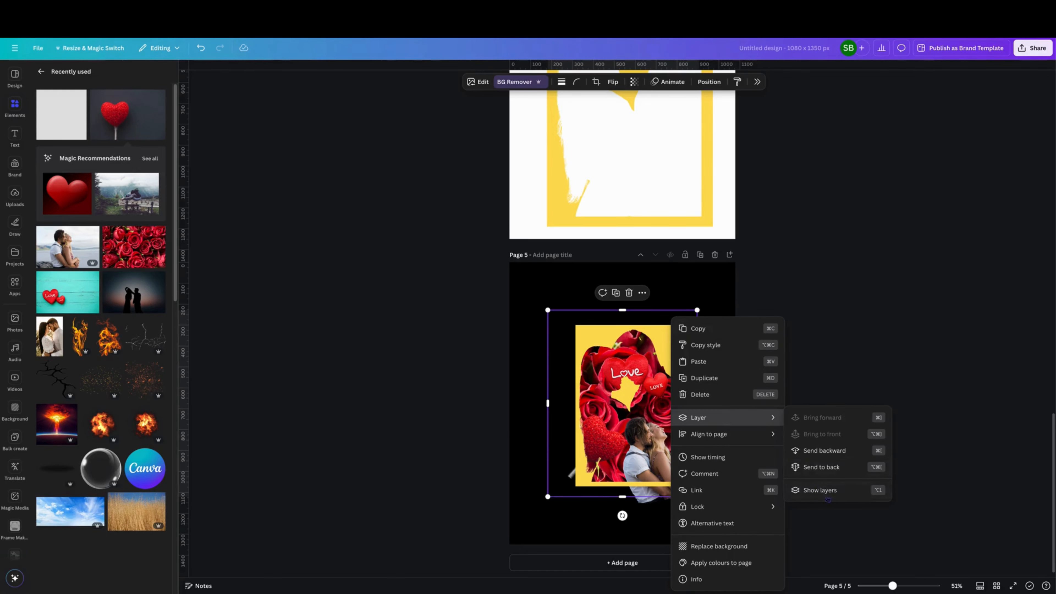
click(822, 490)
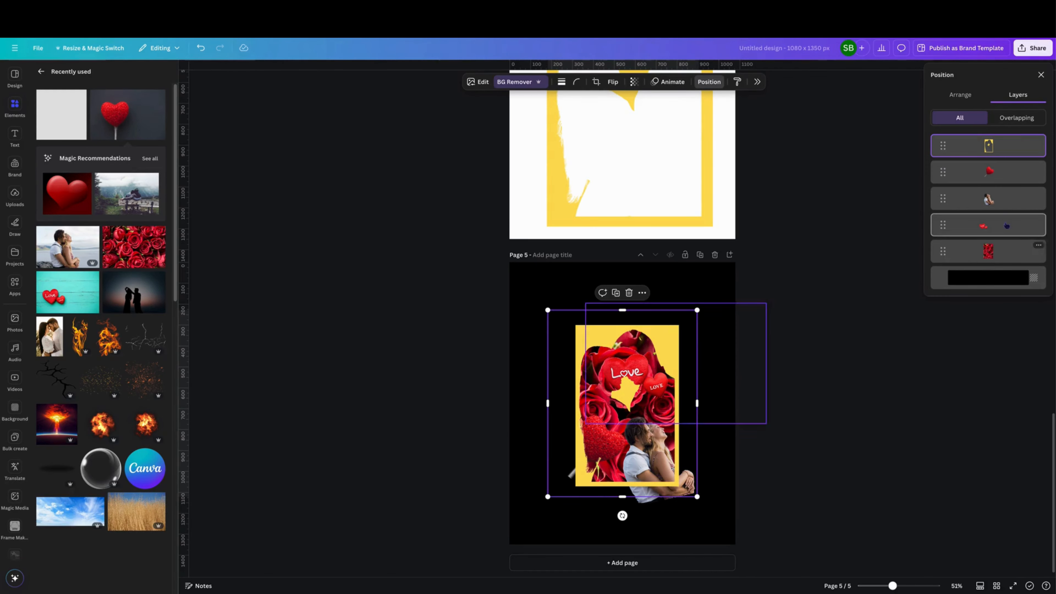
drag(1003, 174, 1004, 217)
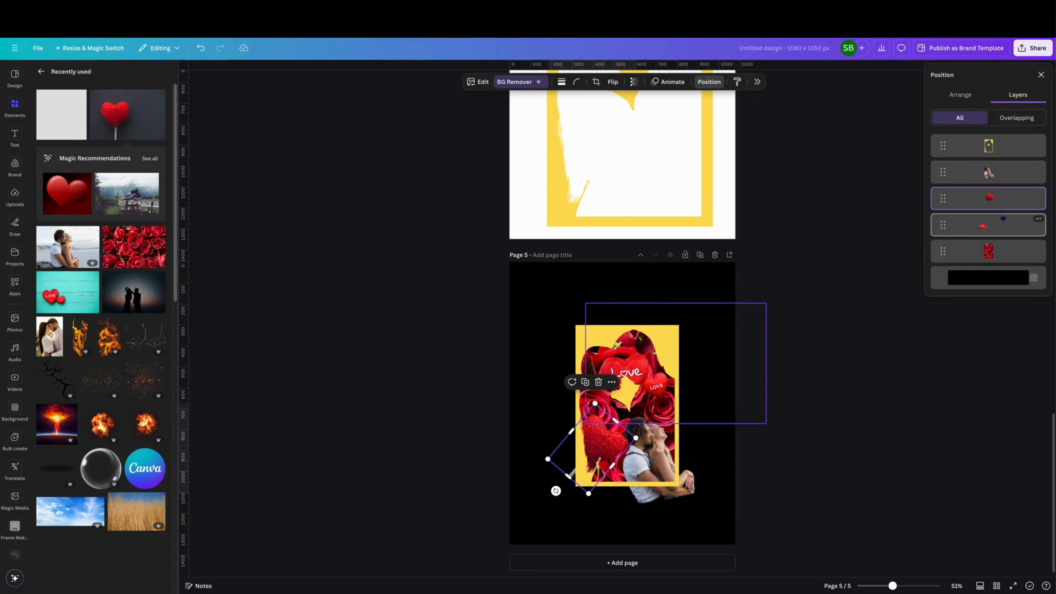
- Enlarge the heart on a stick and reposition it so the stick extends past the frame's lower-left corner
drag(611, 444, 549, 461)
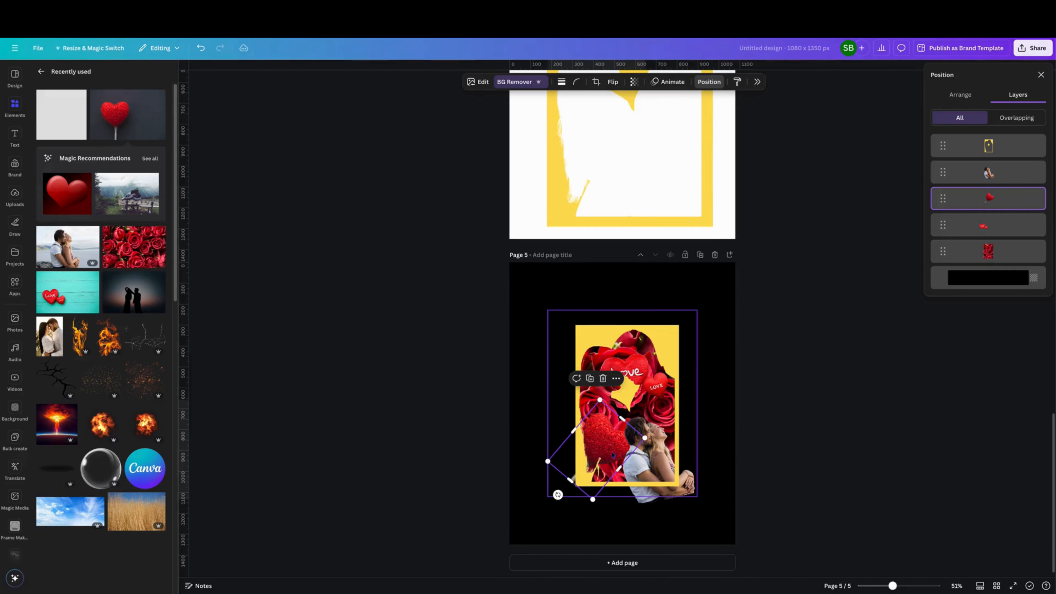
drag(593, 500, 593, 508)
drag(613, 449, 609, 454)
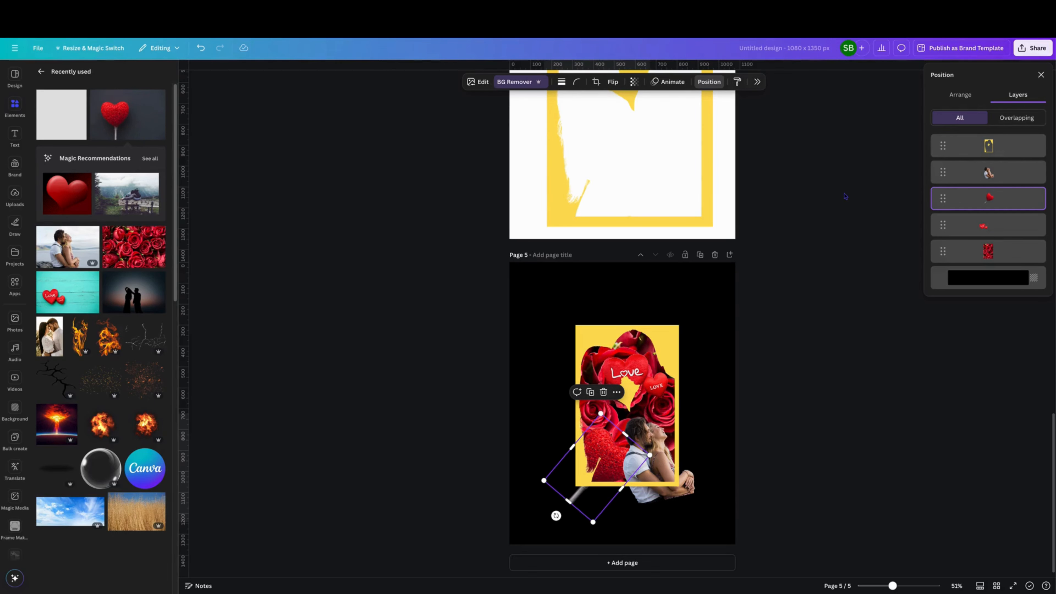
- Set page 5's background colour to white
click(801, 237)
click(353, 255)
click(523, 278)
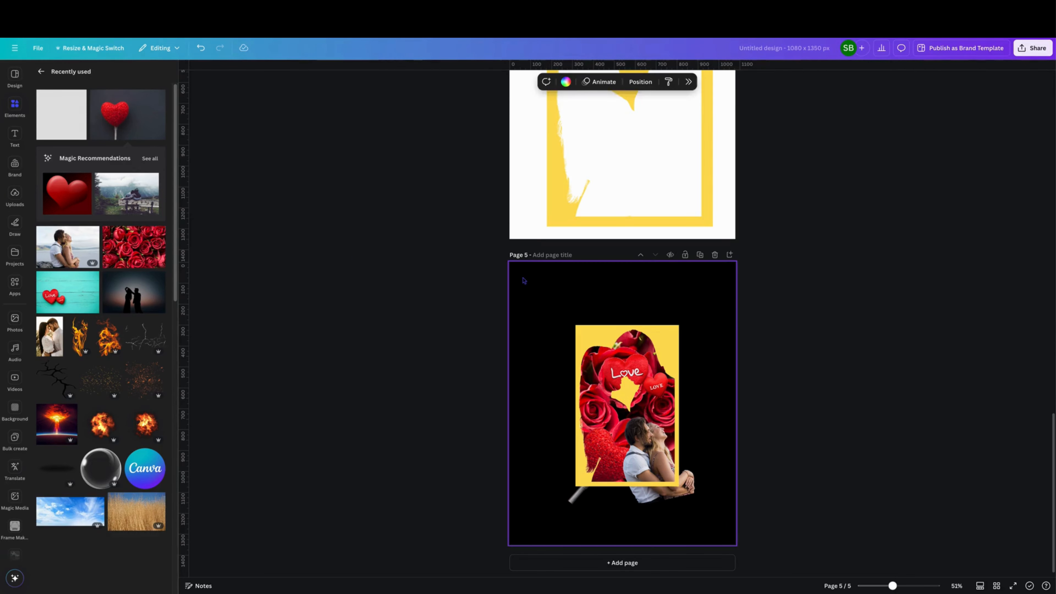
click(566, 82)
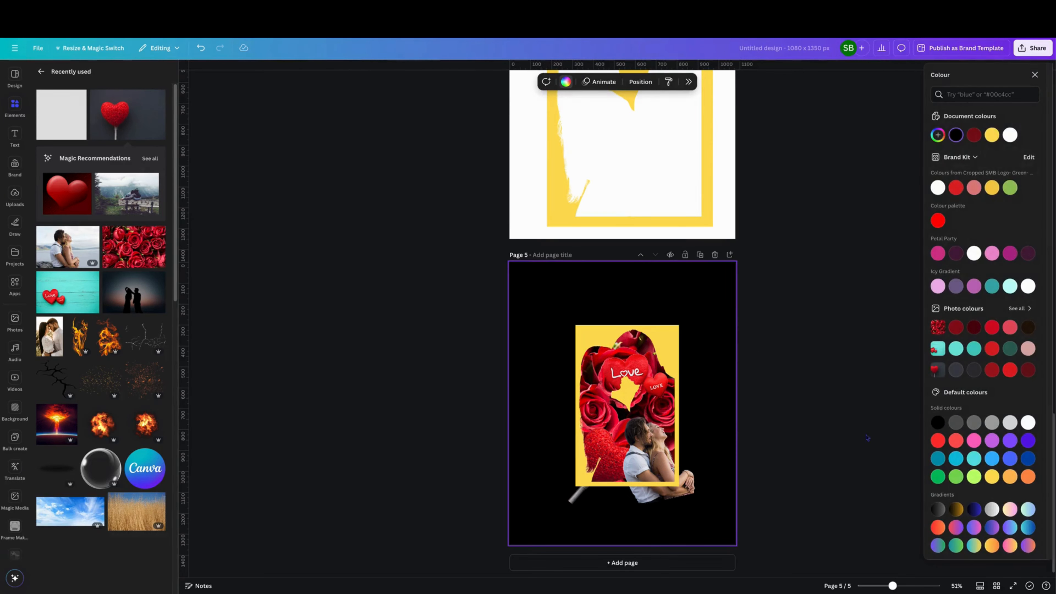
click(1029, 423)
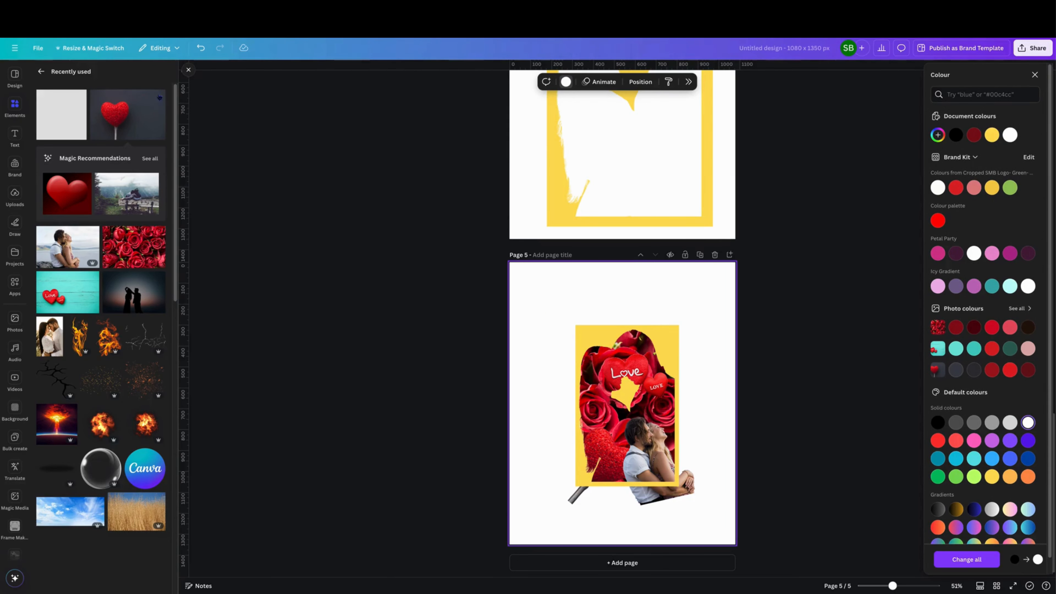
- Add a square shape to page 5 and fill it with the same yellow as the frame
click(50, 133)
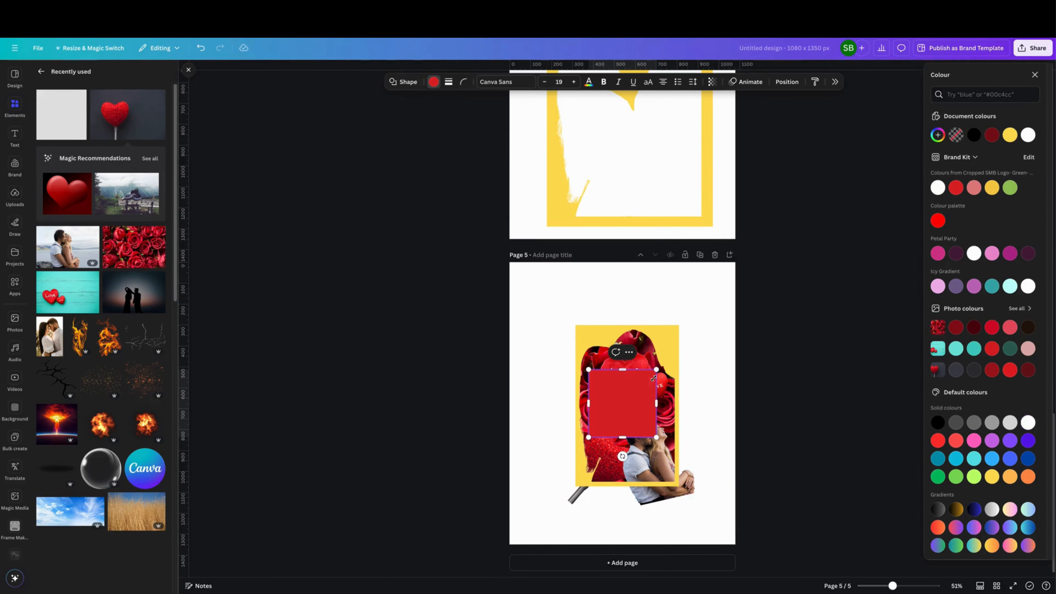
click(434, 81)
click(434, 81)
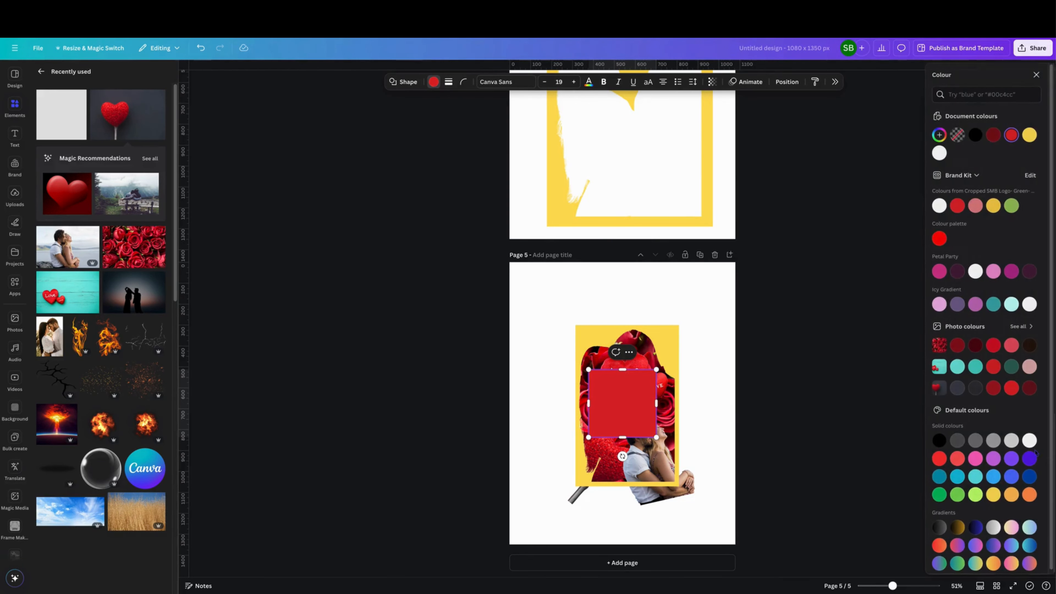
click(992, 494)
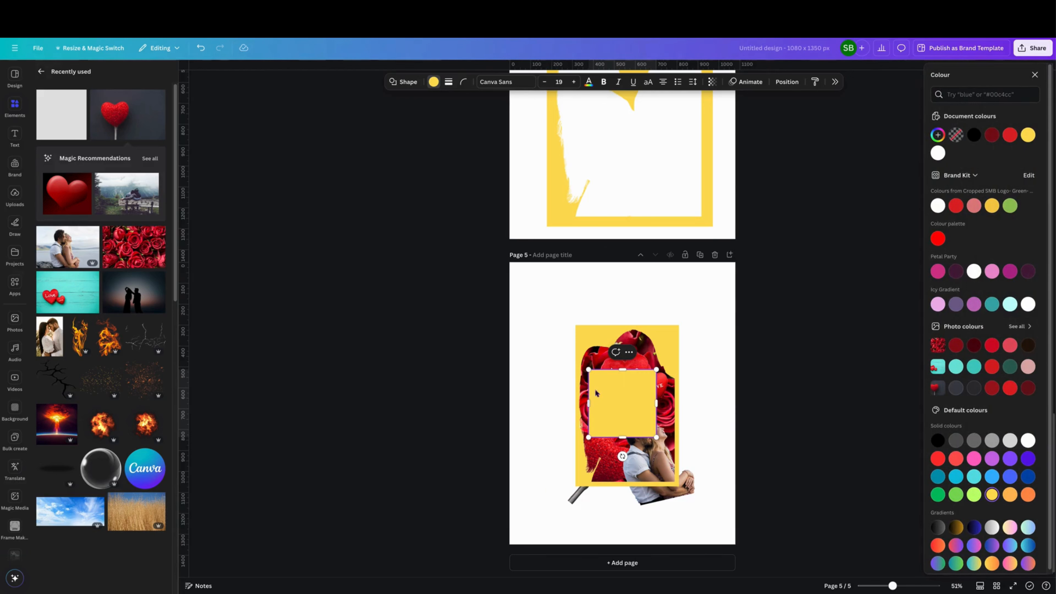
- Move the yellow square to page 5's upper-left corner and stretch it into a full-height strip reaching the frame's left edge
drag(605, 377, 518, 269)
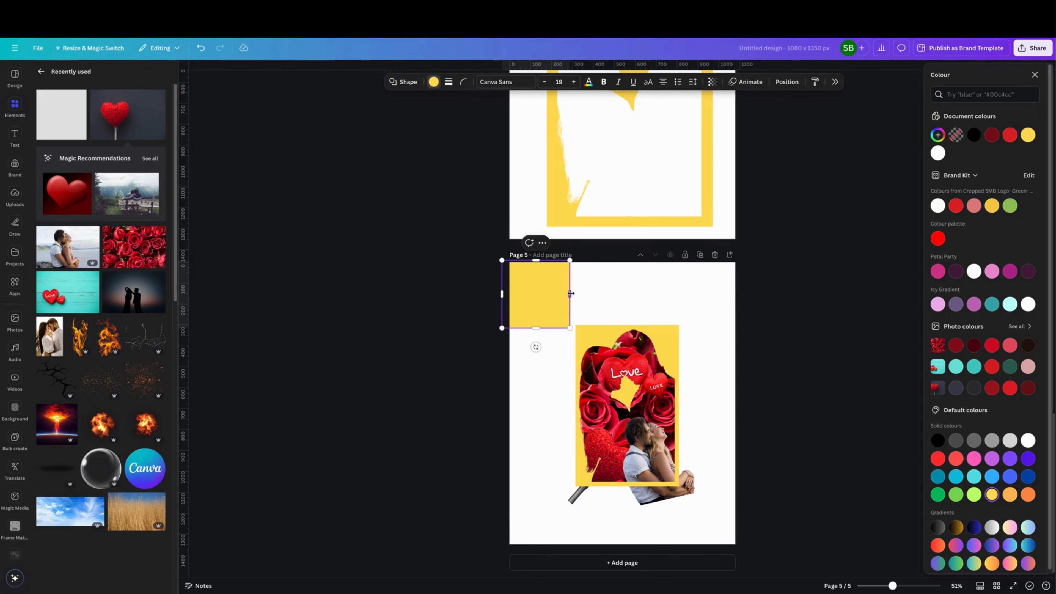
drag(571, 293, 578, 293)
drag(540, 326, 547, 549)
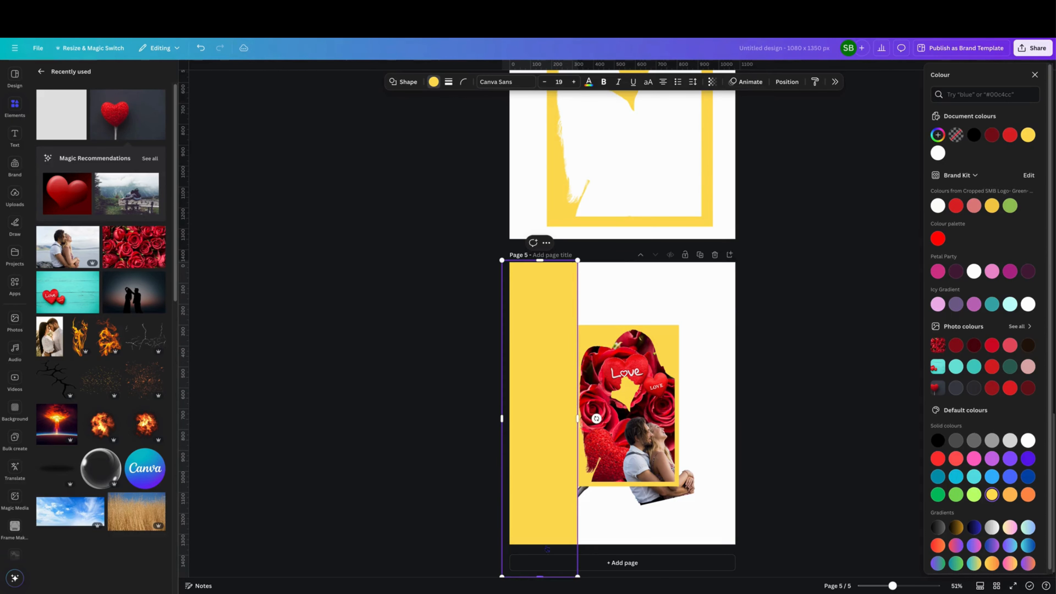
click(613, 301)
click(520, 290)
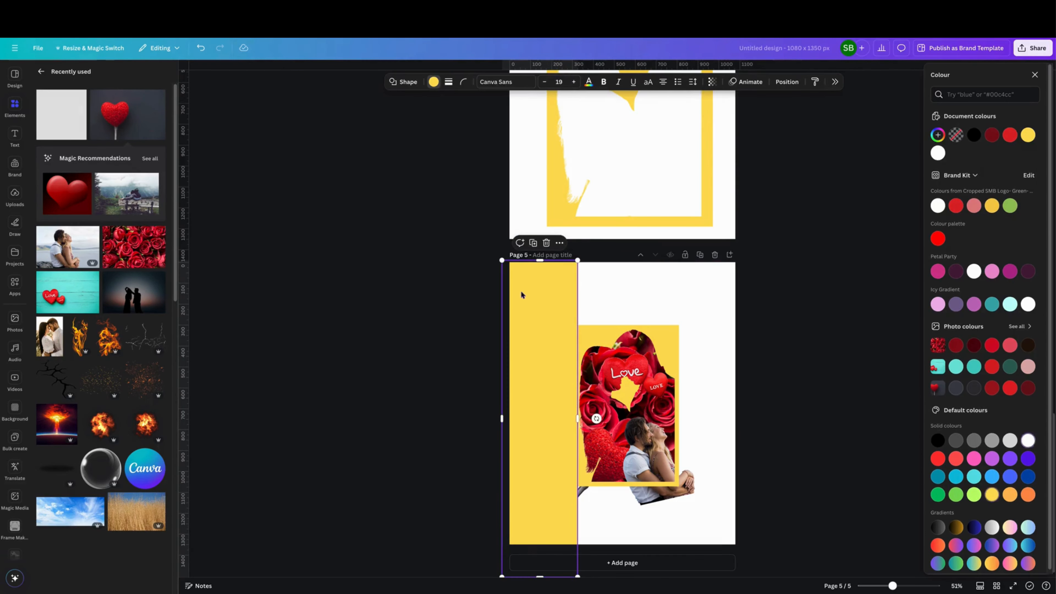
- Duplicate the yellow strip to cover page 5's right margin, and place a shortened copy over the gap below the frame
click(534, 244)
drag(520, 349, 696, 342)
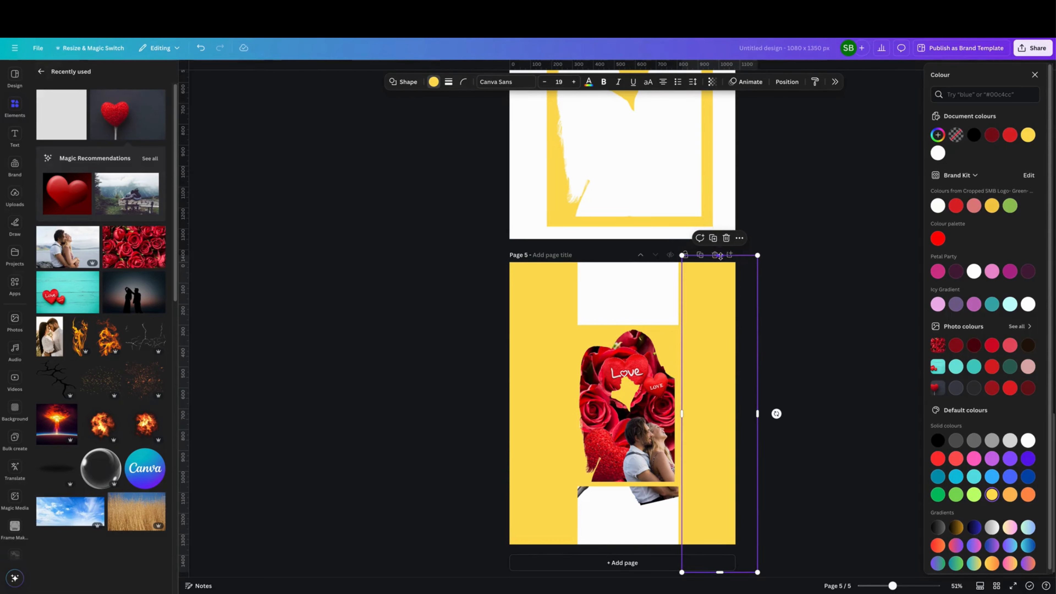
drag(716, 252, 617, 514)
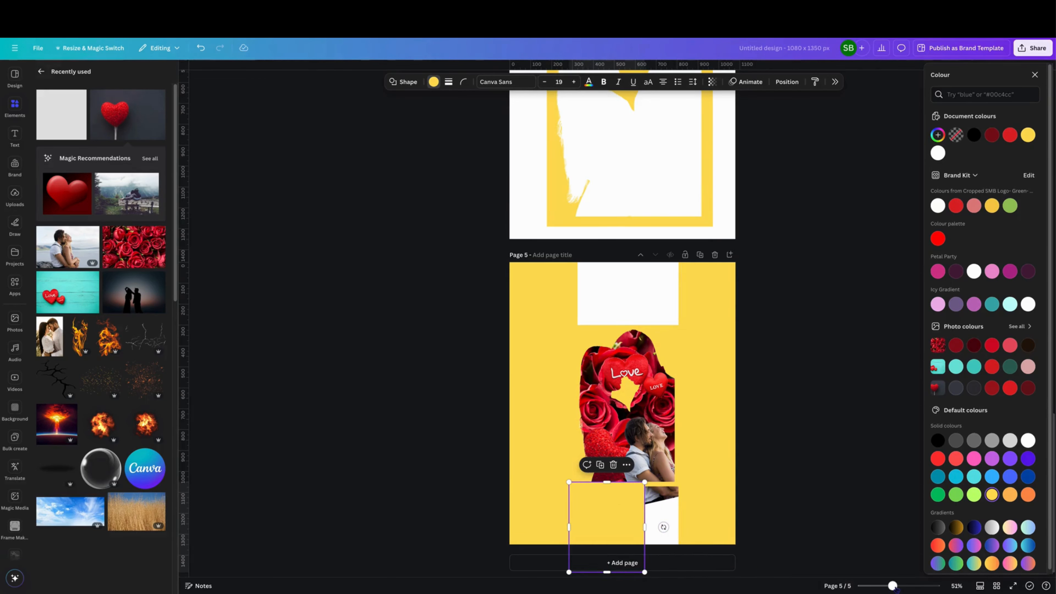
- Widen the yellow block to cover the whole gap below the frame, and place a copy over the white gap above it
scroll(621, 319, up, 3)
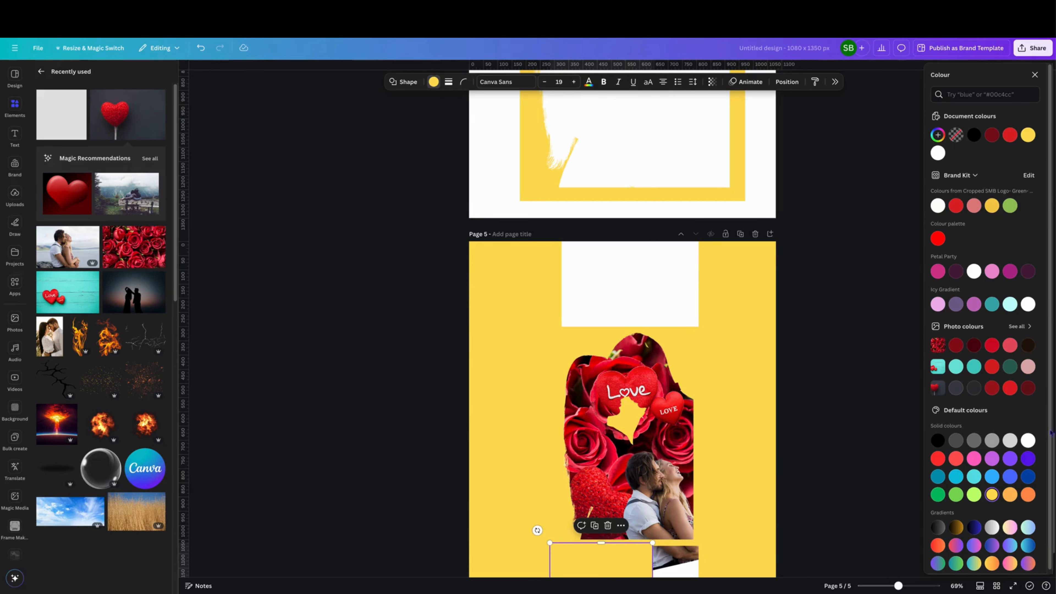
scroll(1051, 453, down, 1)
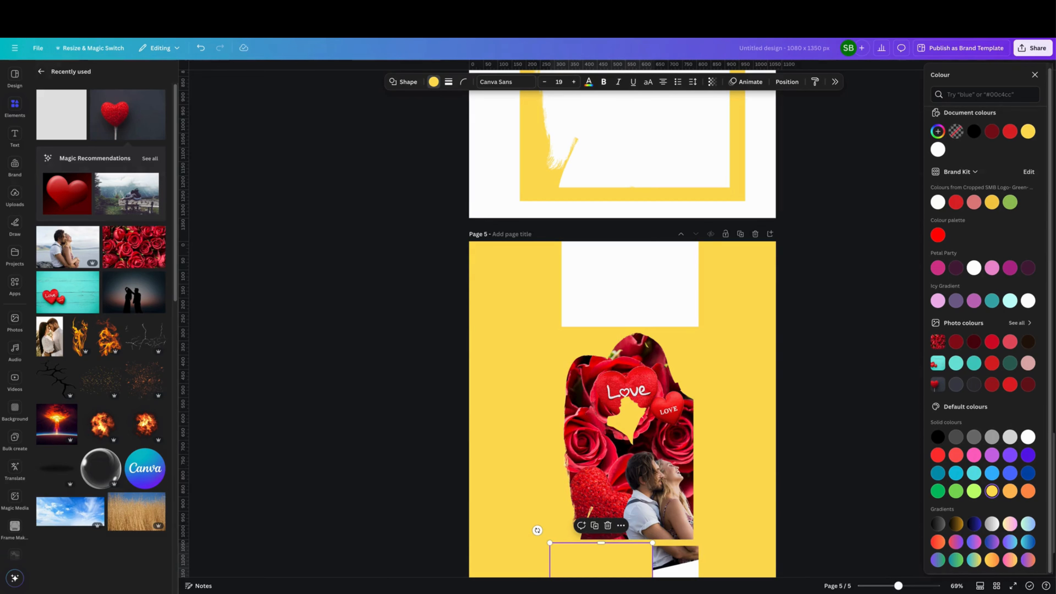
scroll(664, 560, down, 2)
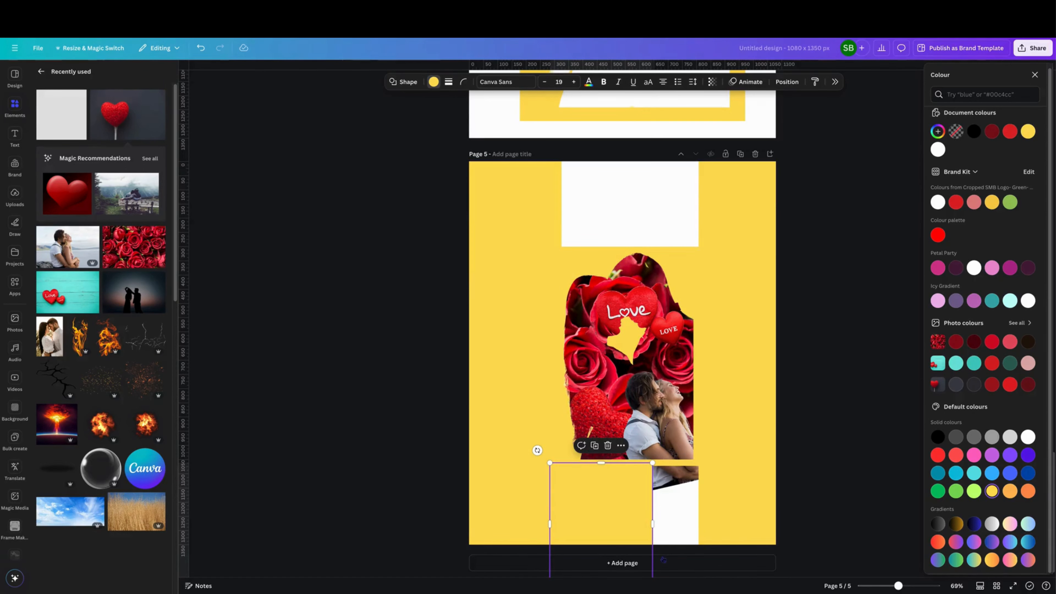
drag(653, 524, 700, 189)
click(638, 446)
click(375, 210)
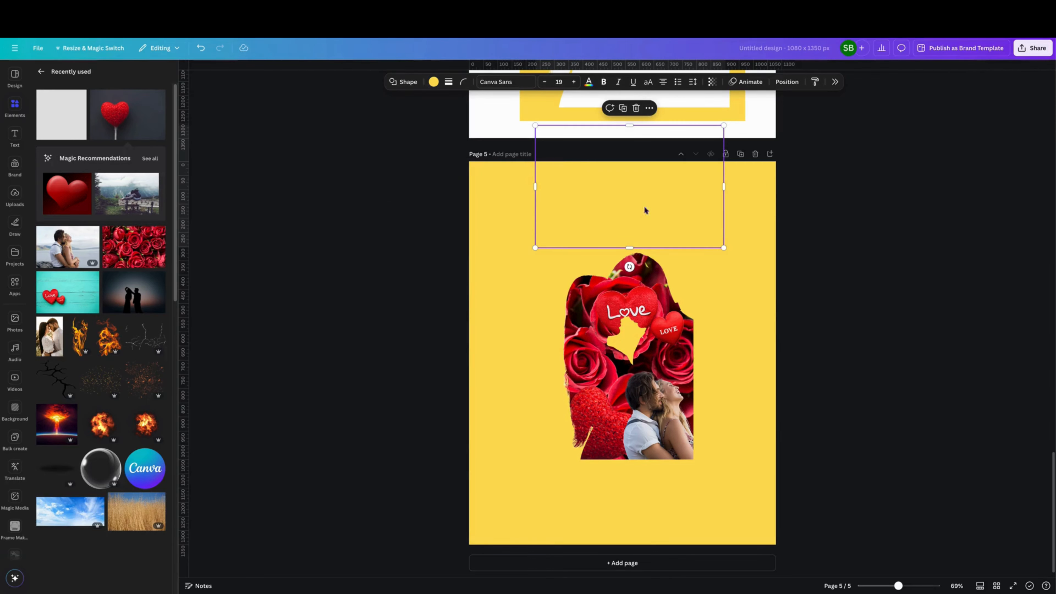
click(387, 226)
click(585, 223)
key(Delete)
key(Up)
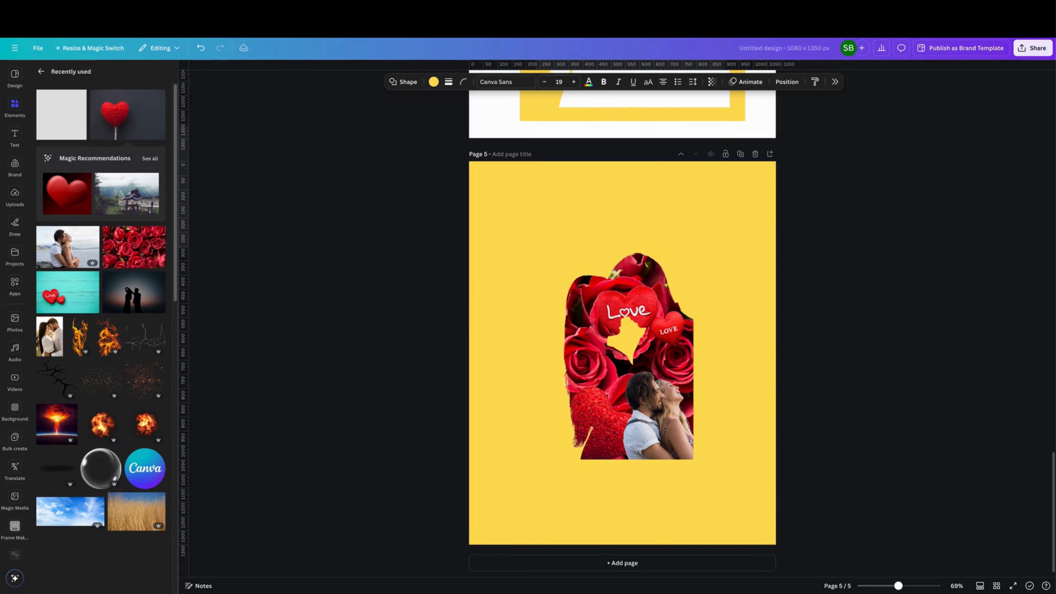
click(382, 283)
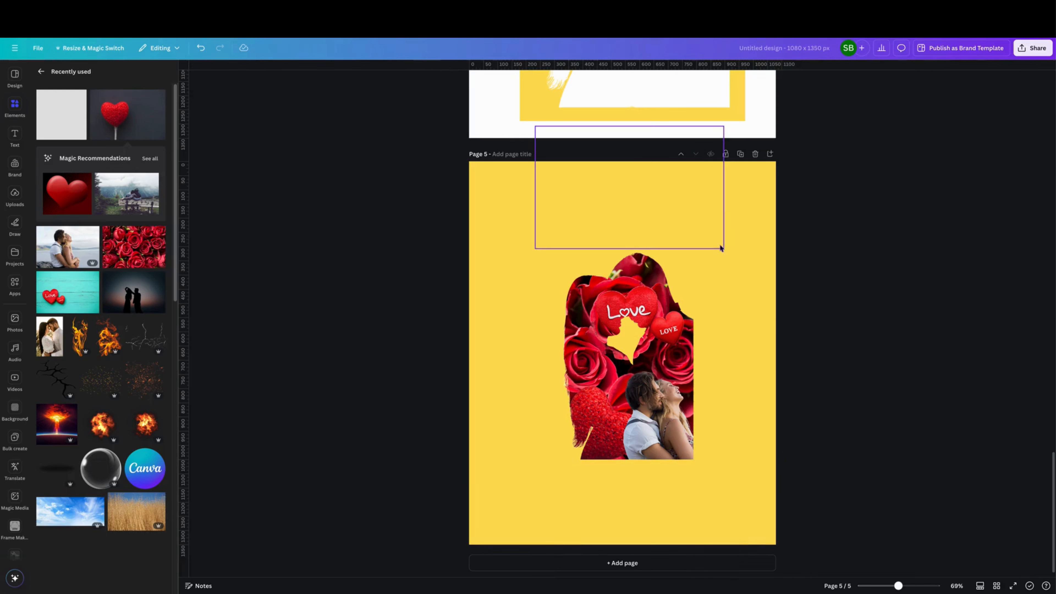
- Download only the current page (page 5) as a PNG
click(1033, 48)
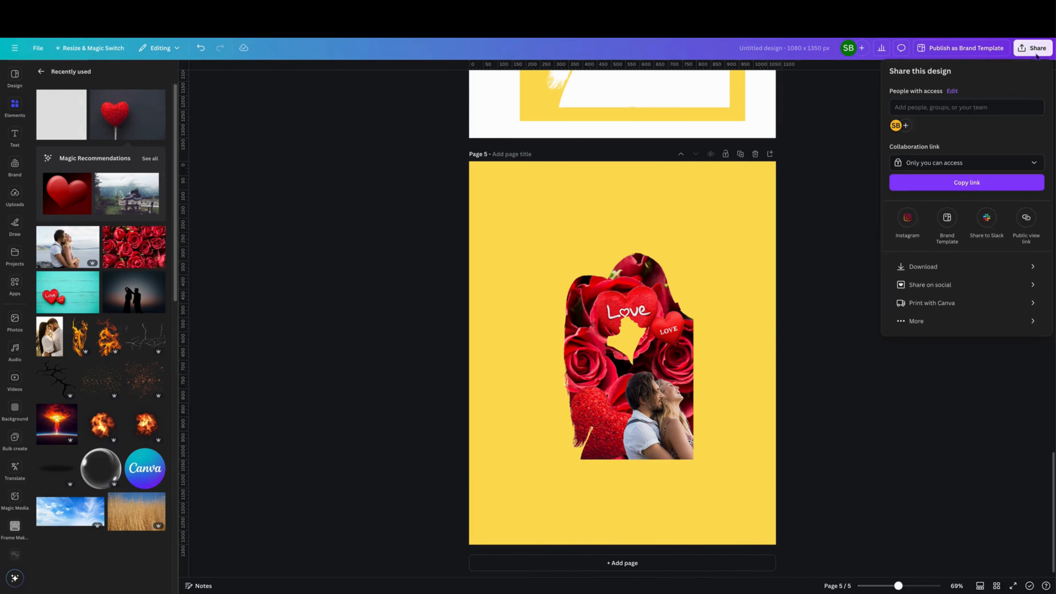
click(938, 266)
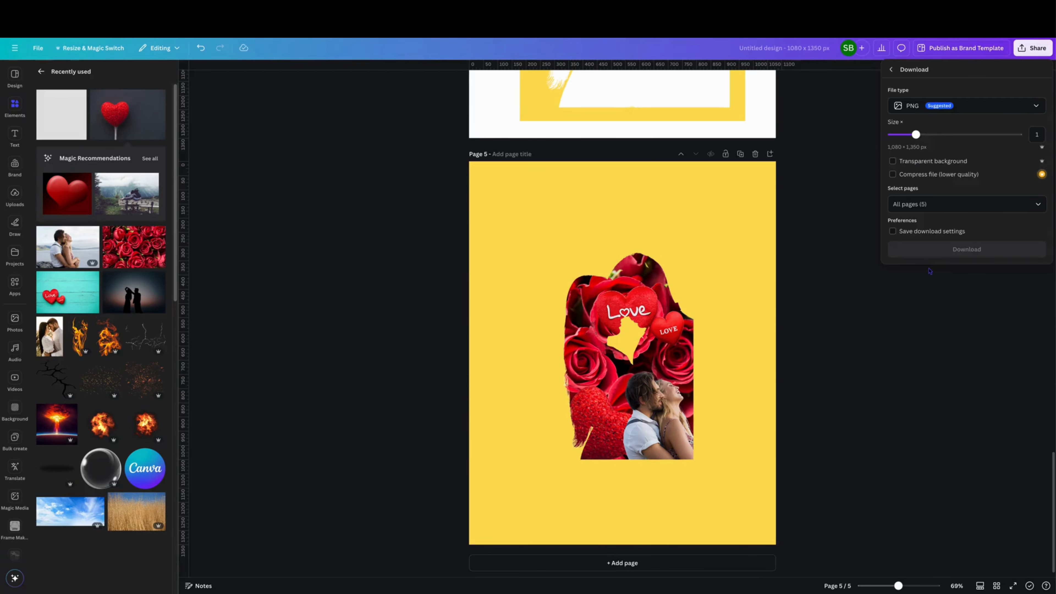
click(915, 205)
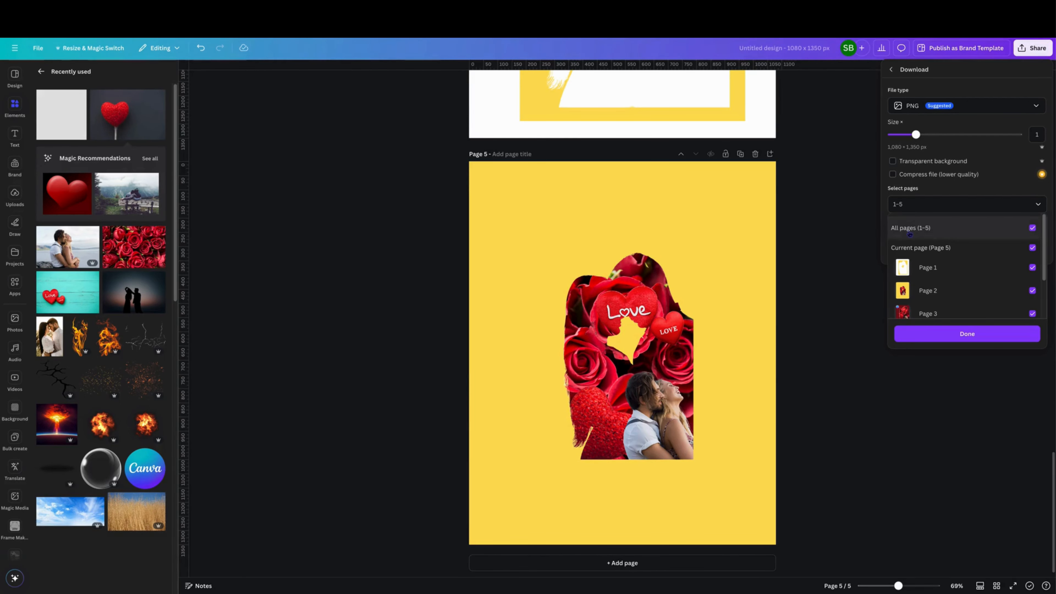
click(920, 248)
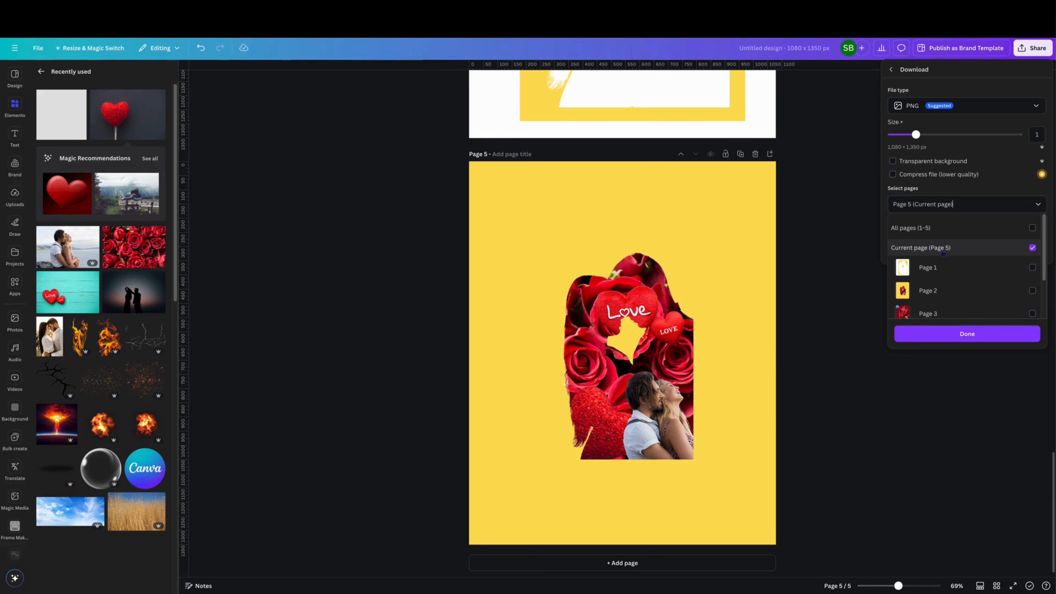
click(967, 334)
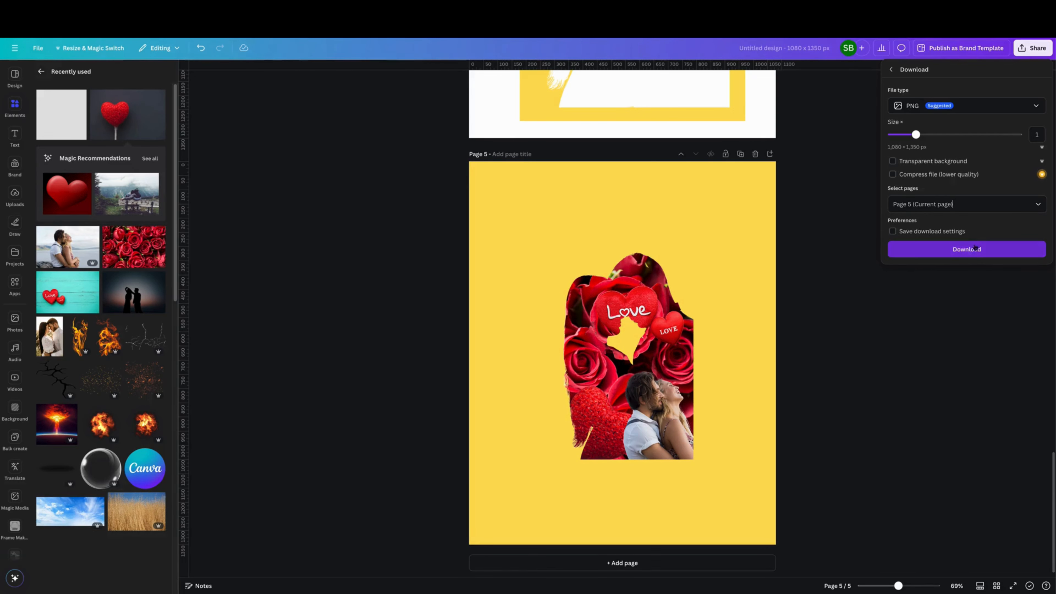
click(967, 249)
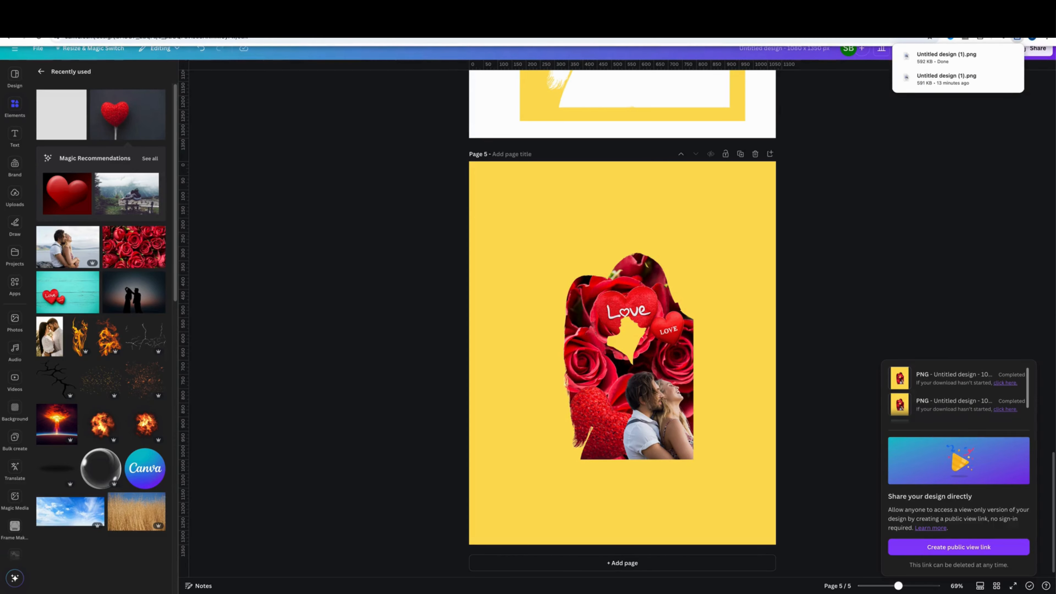
- Move the downloaded Untitled design (1).png into the open Finder folder, keeping both files, and select the new copy
click(25, 20)
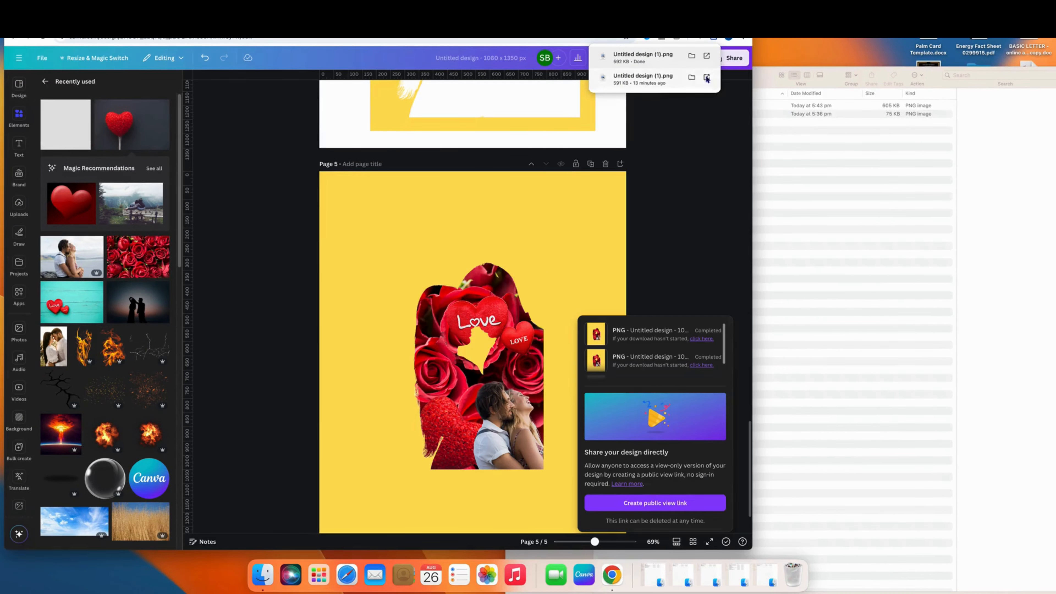
drag(696, 113, 827, 193)
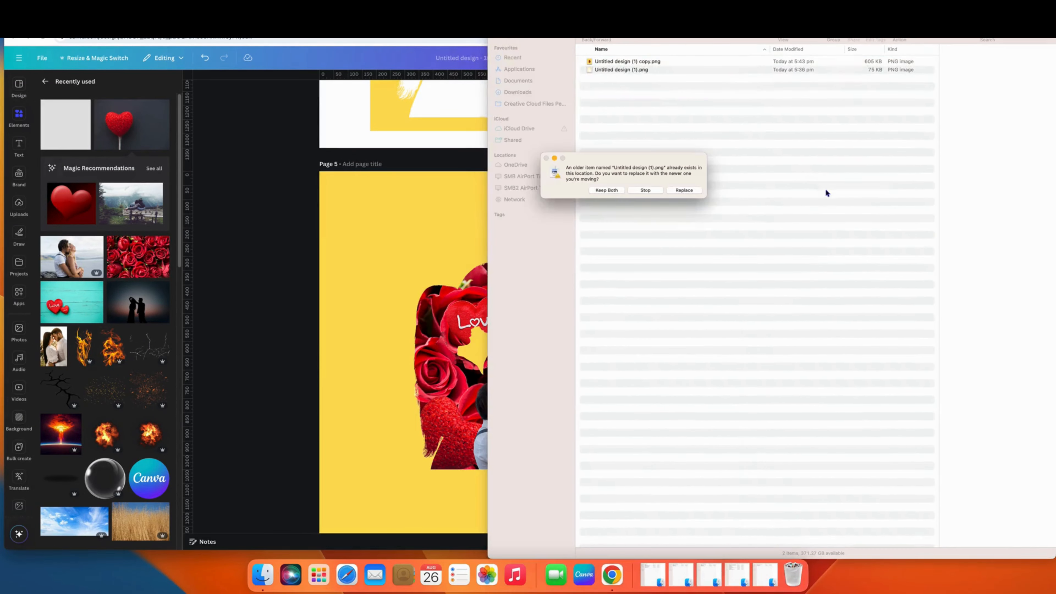
click(616, 191)
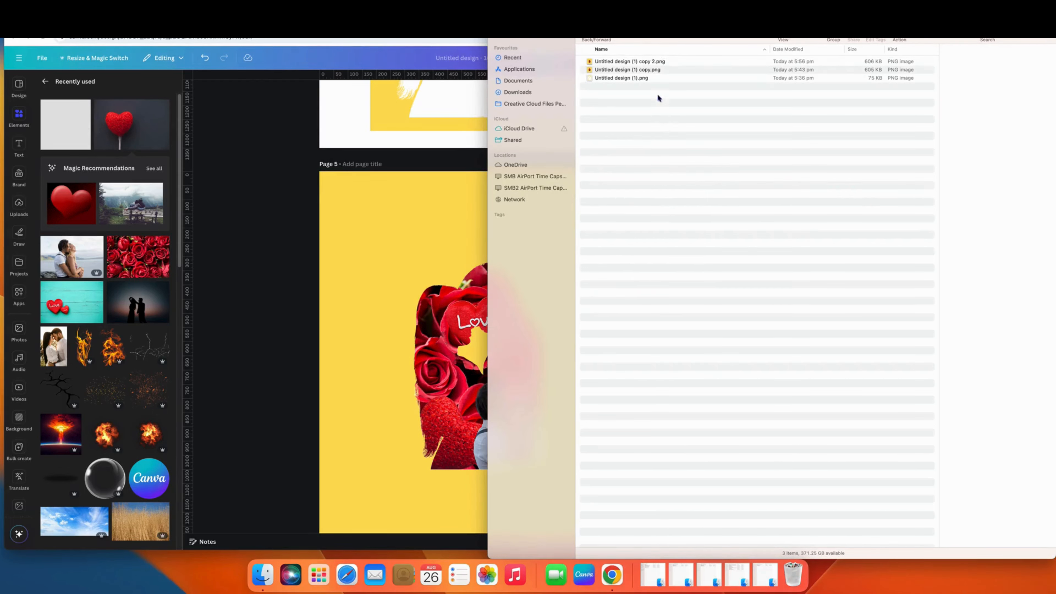
click(651, 62)
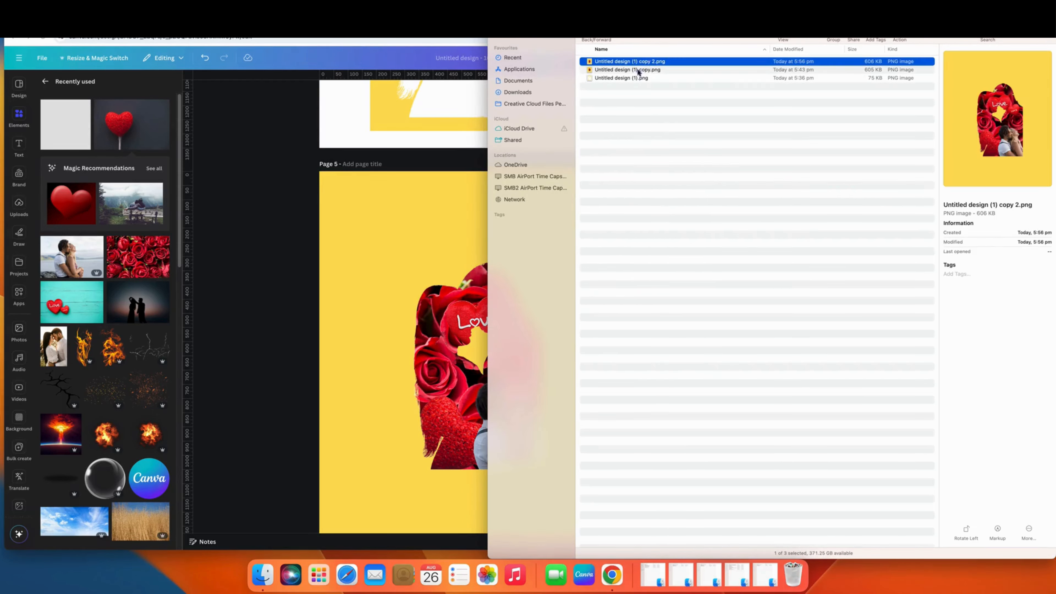
- Add a blank page 6 in Canva and place Untitled design (1) copy 2.png from the Finder folder on it
click(263, 414)
scroll(424, 477, down, 2)
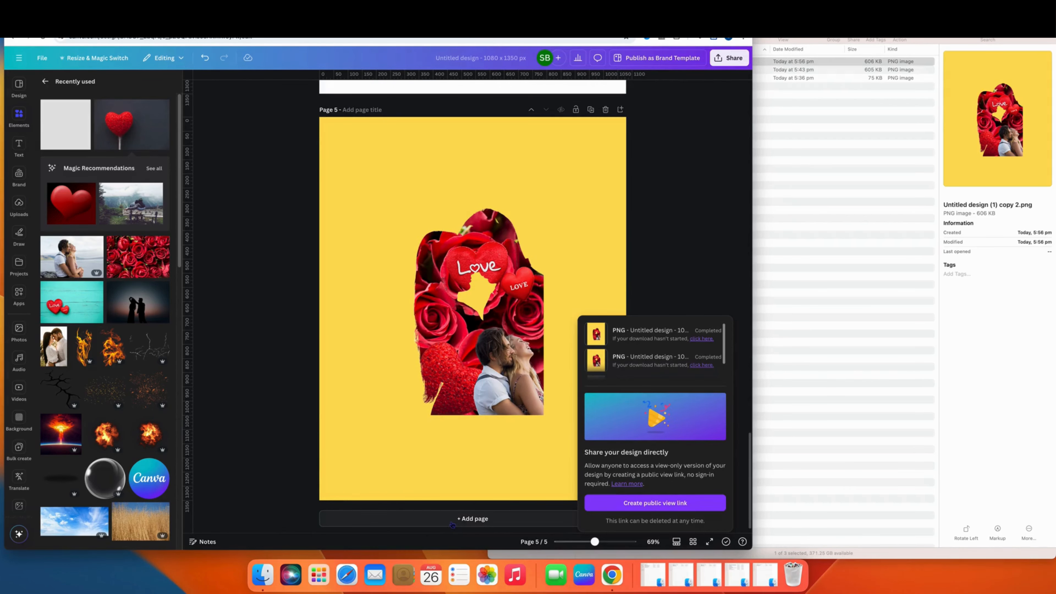
click(452, 524)
click(774, 126)
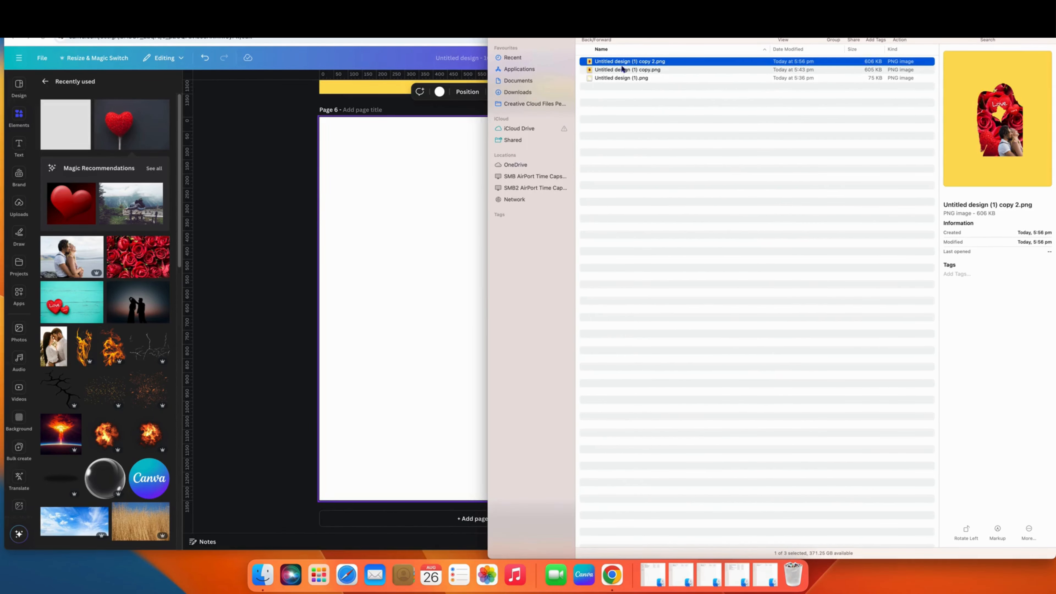
drag(631, 63, 452, 248)
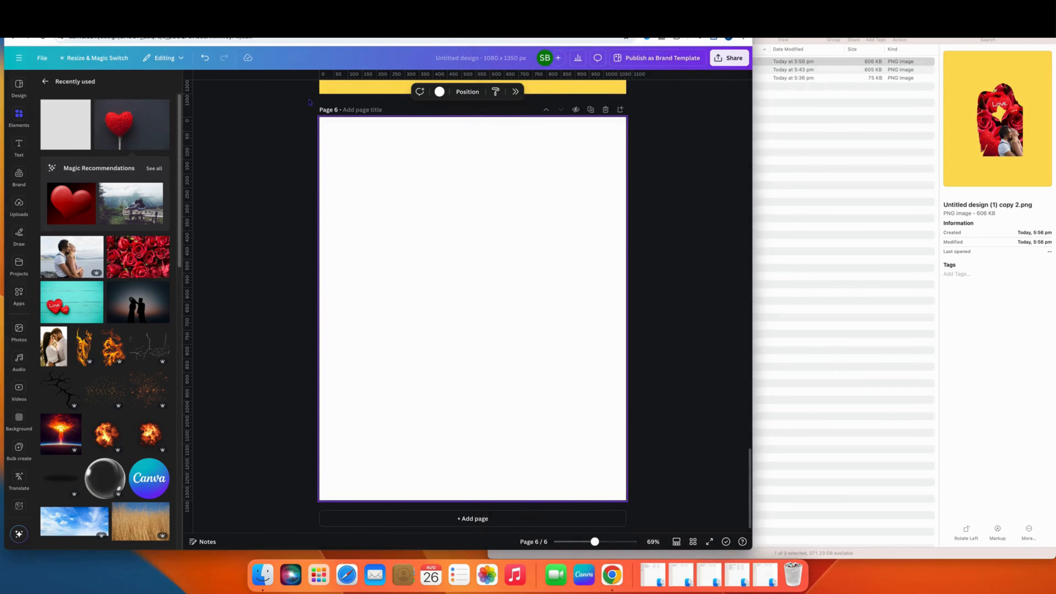
key(ctrl+super+f)
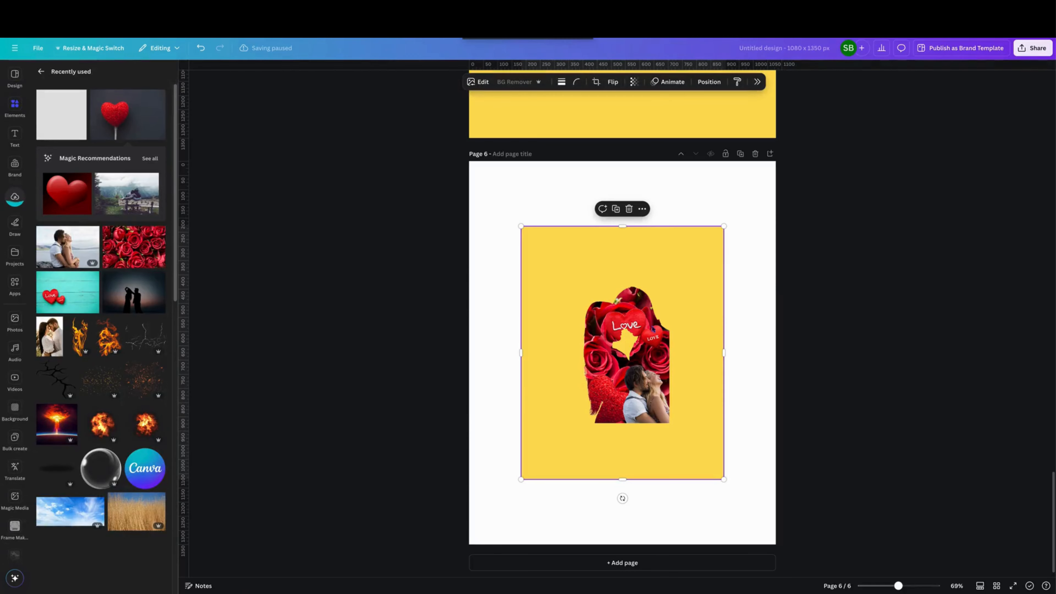
- Remove the background of the image on page 6 and crop all four sides close to the silhouette cutout
click(522, 85)
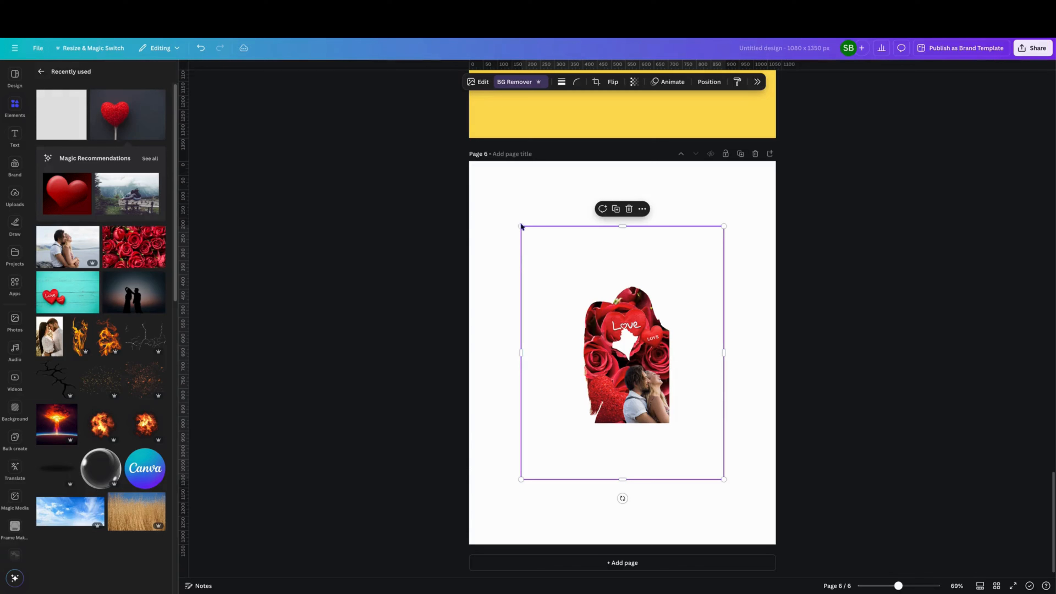
drag(522, 353, 575, 354)
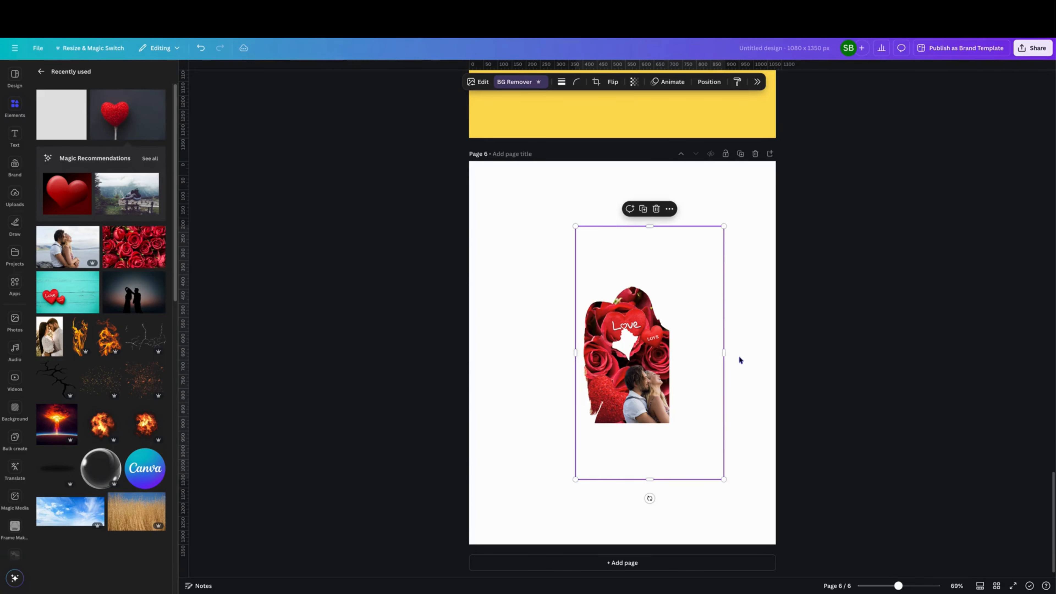
drag(717, 354, 672, 355)
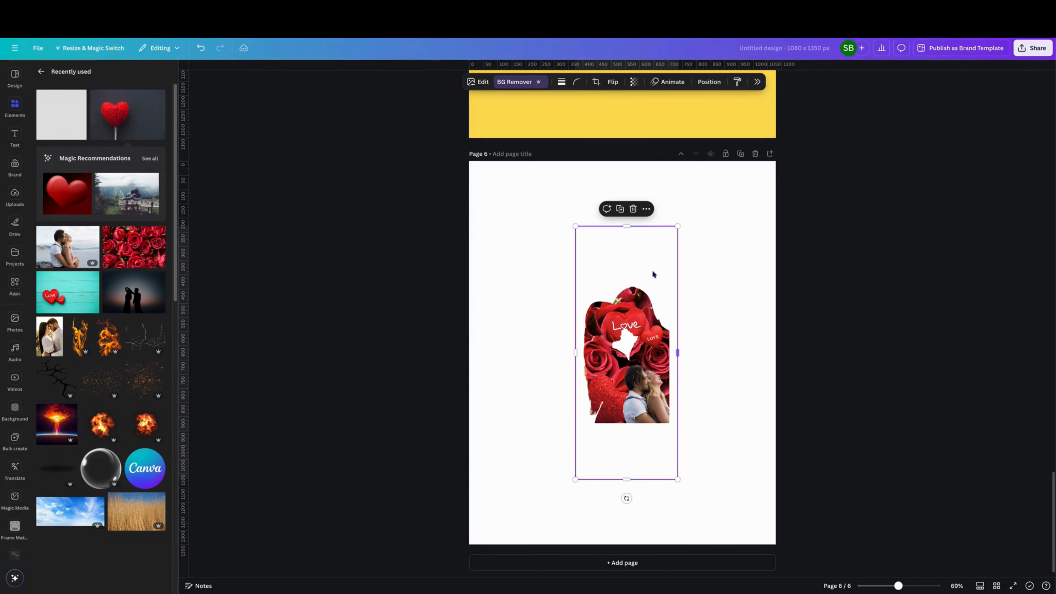
drag(624, 228, 623, 280)
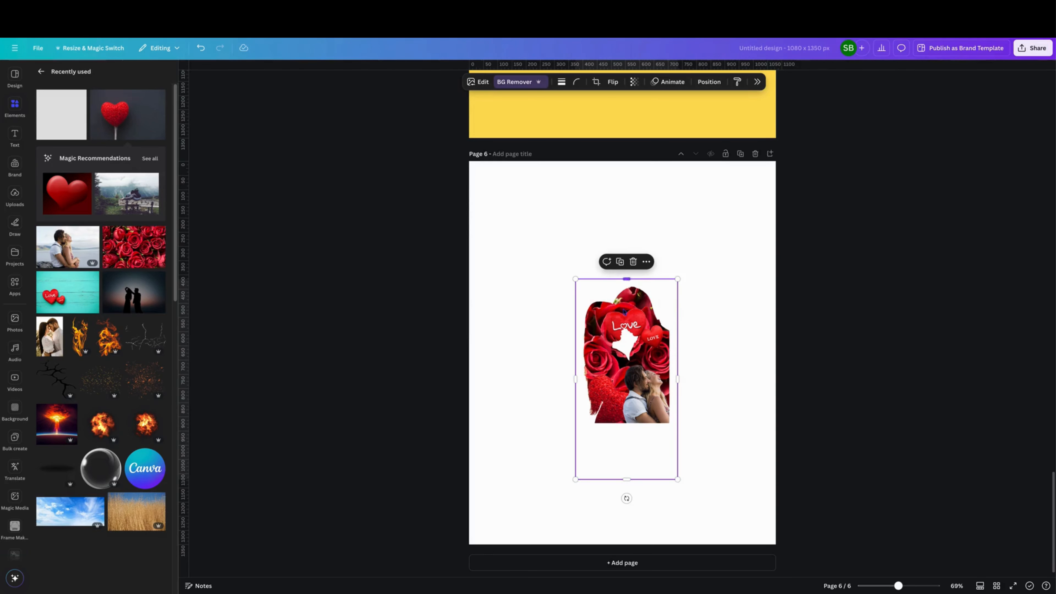
drag(627, 476, 627, 430)
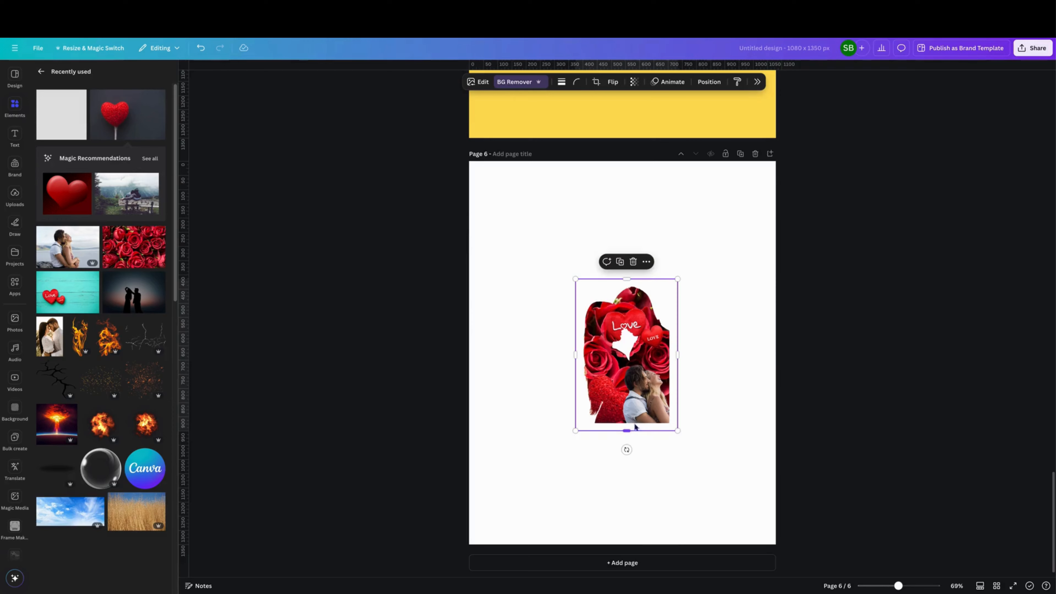
- Move the cropped cutout to page 6's lower-right corner and enlarge it to fill most of the page, flush with the bottom edge
drag(636, 353, 744, 478)
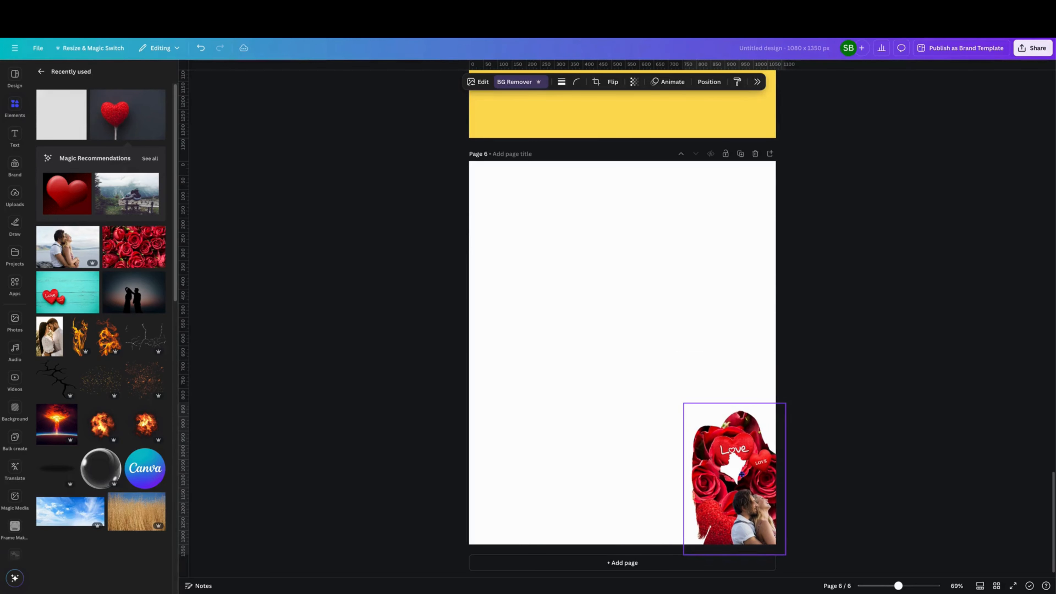
drag(683, 403, 427, 224)
click(874, 452)
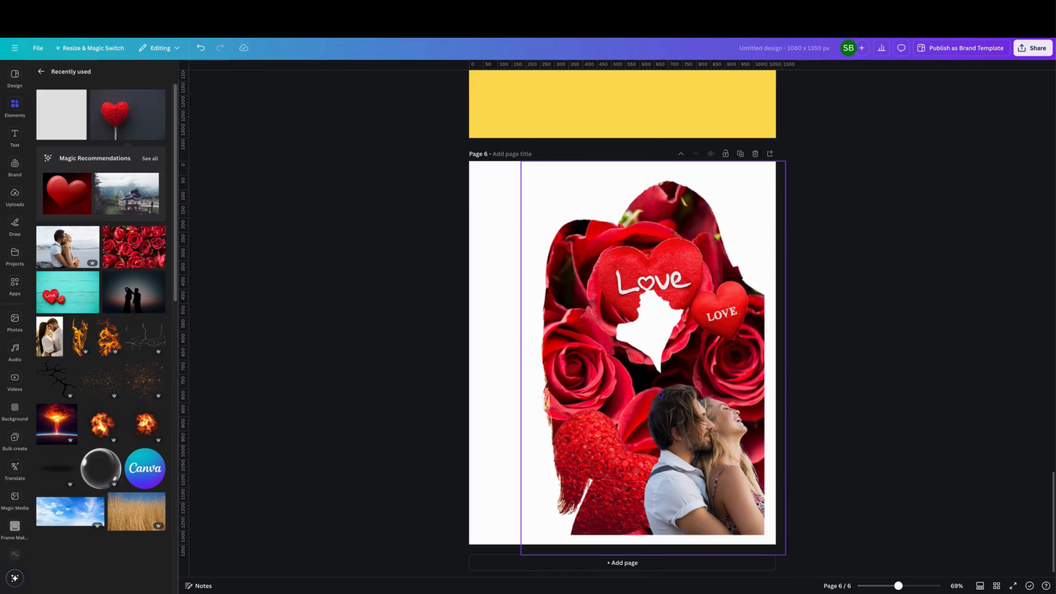
drag(661, 395, 675, 410)
click(915, 460)
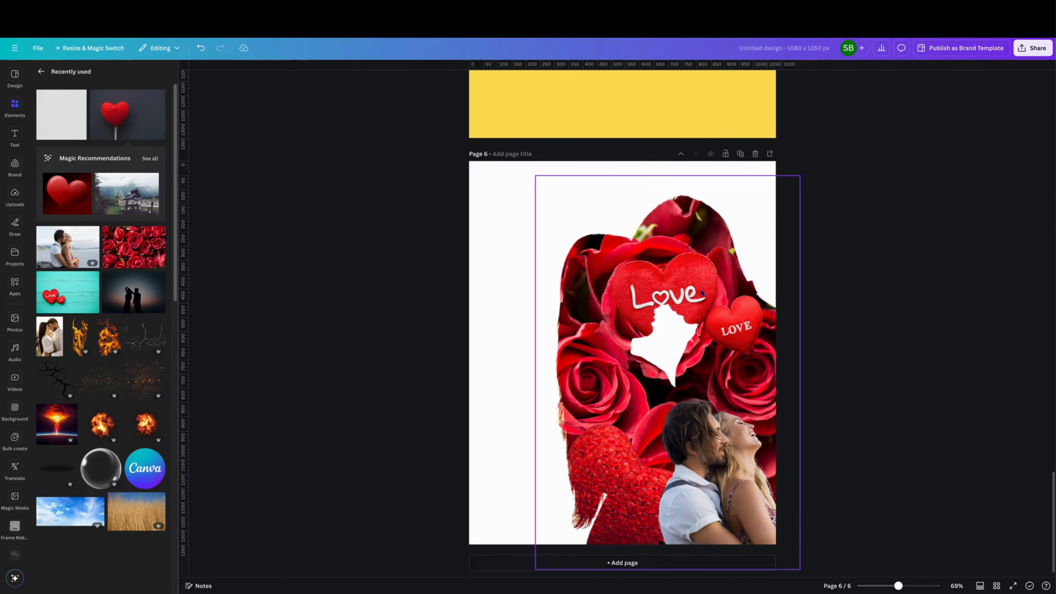
- Try the image's dark red and dark brown as page 6's background colour, and settle on its yellow
click(503, 236)
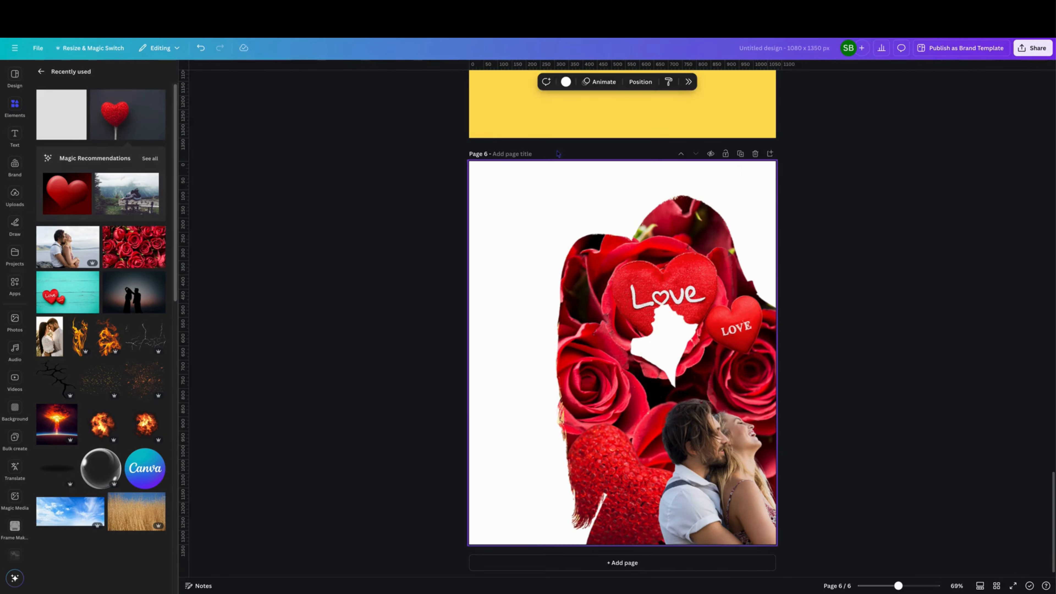
click(567, 82)
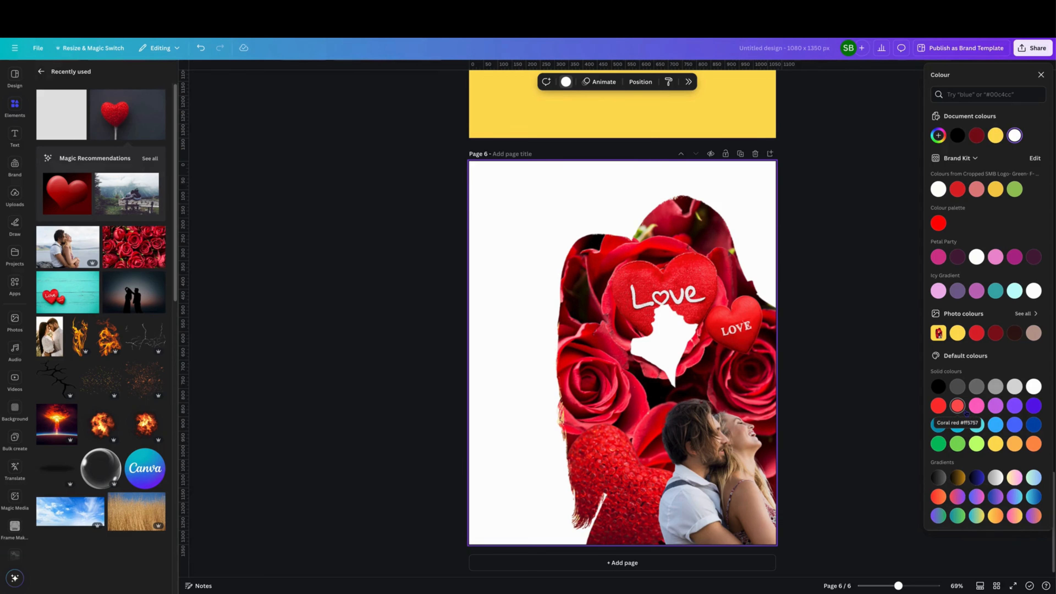
click(996, 333)
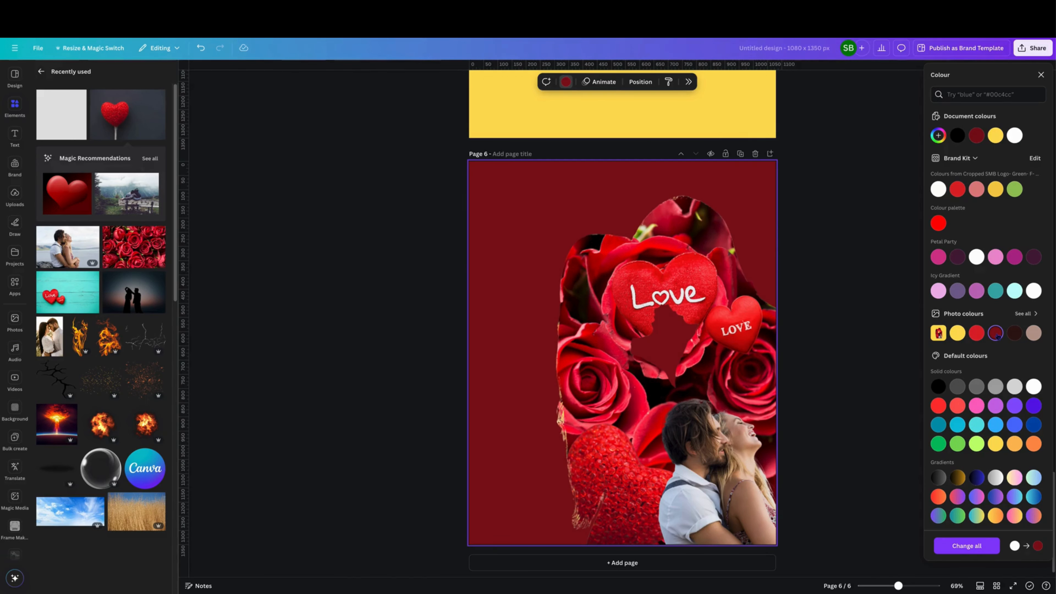
click(1016, 334)
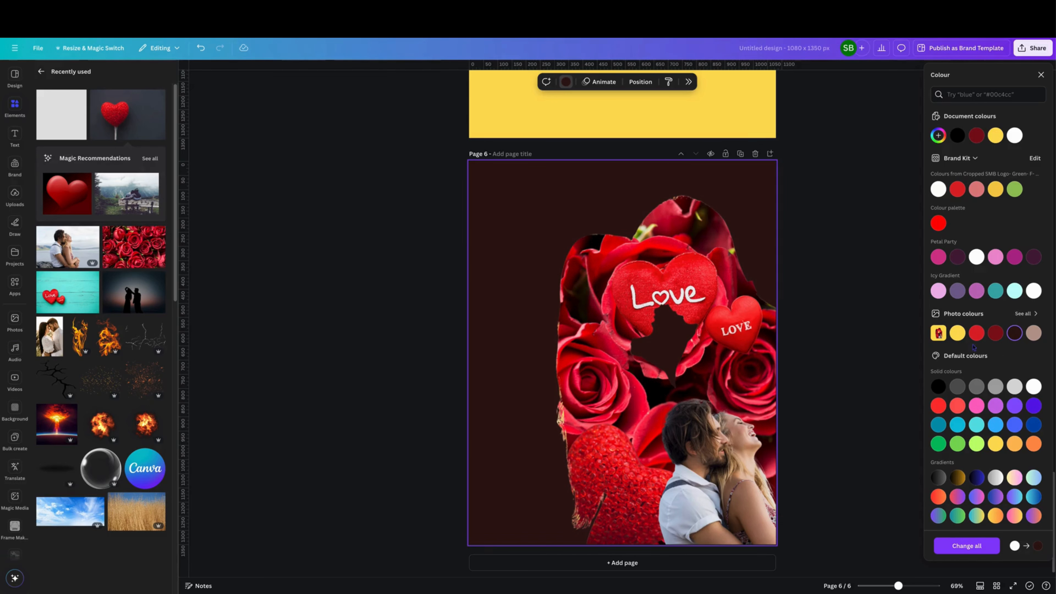
click(958, 333)
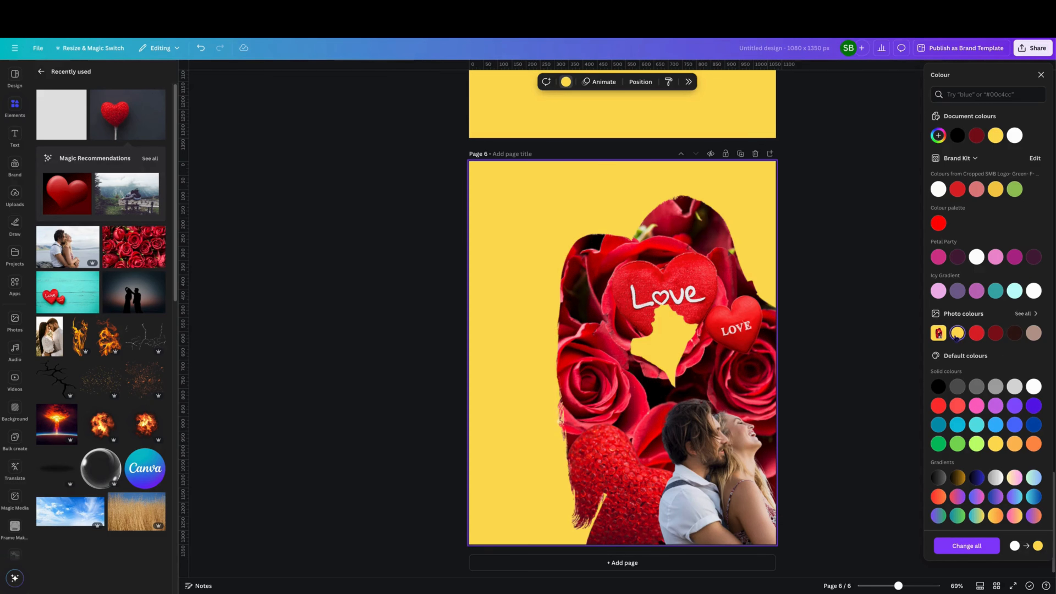
- Try a mid grey as page 6's background colour, and settle on solid white
click(1033, 387)
click(977, 386)
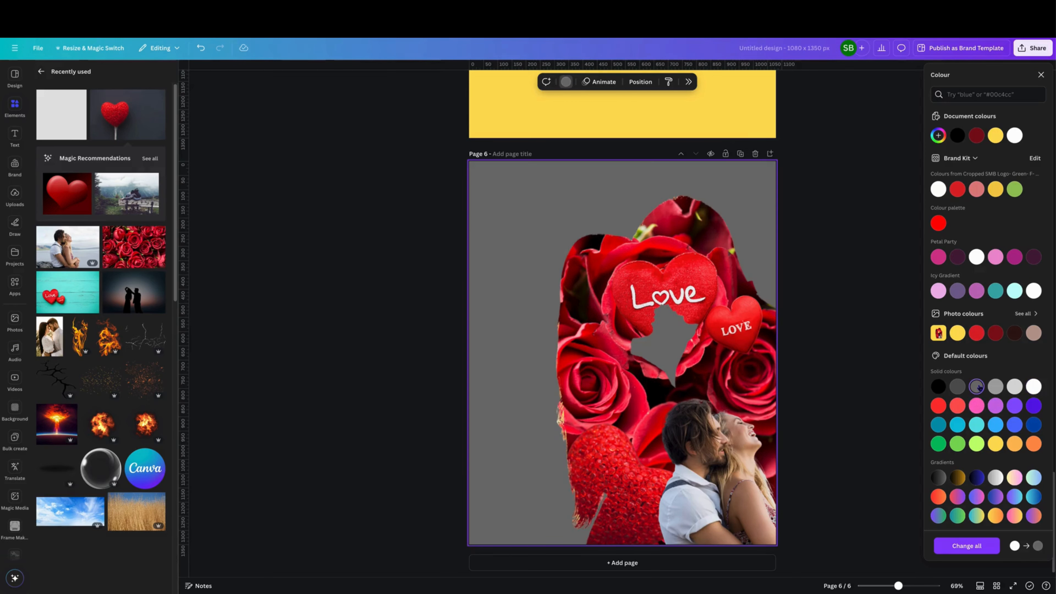
click(1033, 387)
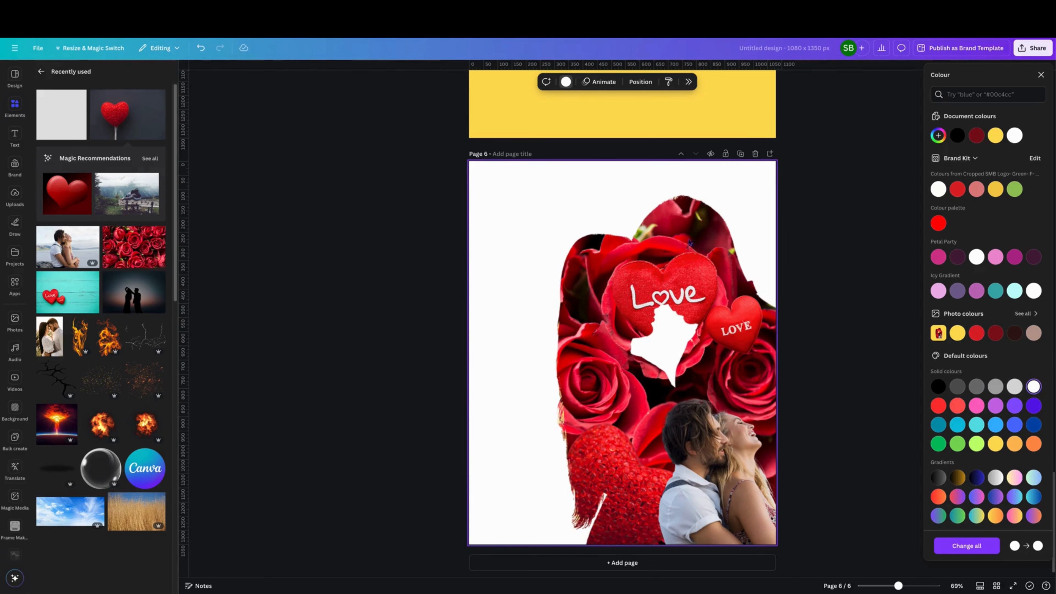
- Add the round Canva logo and the transparent bubble to page 6, with the bubble aligned exactly over the logo, and group the two
click(141, 473)
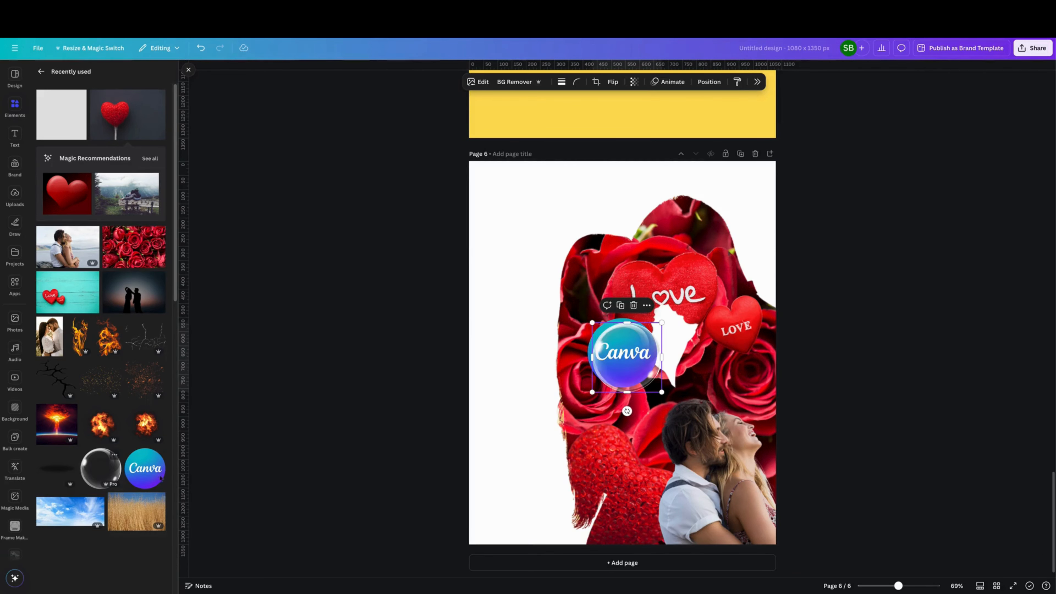
drag(607, 360, 604, 357)
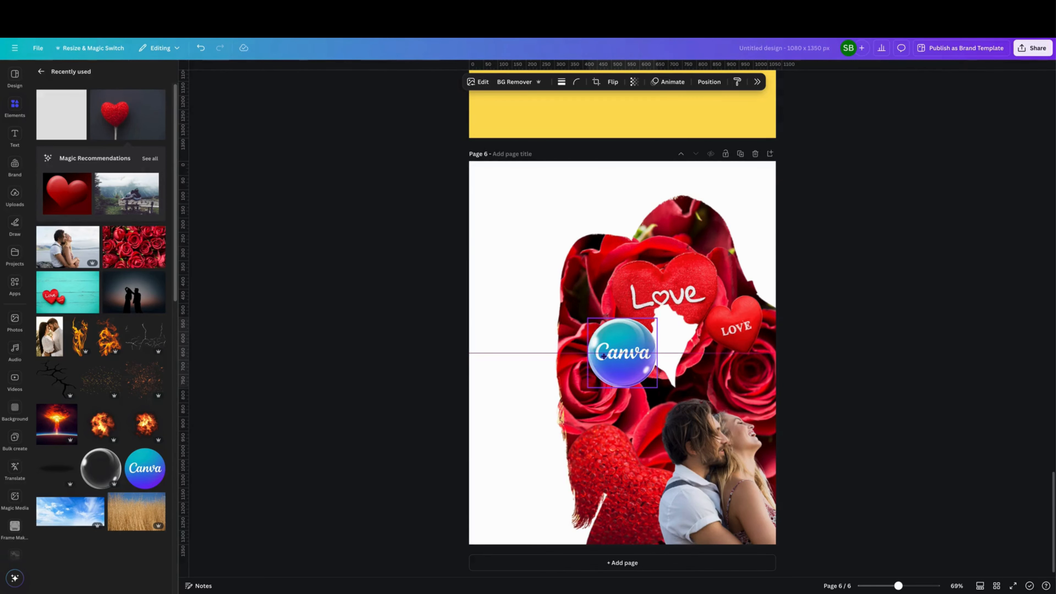
right_click(627, 369)
mouse_move(672, 421)
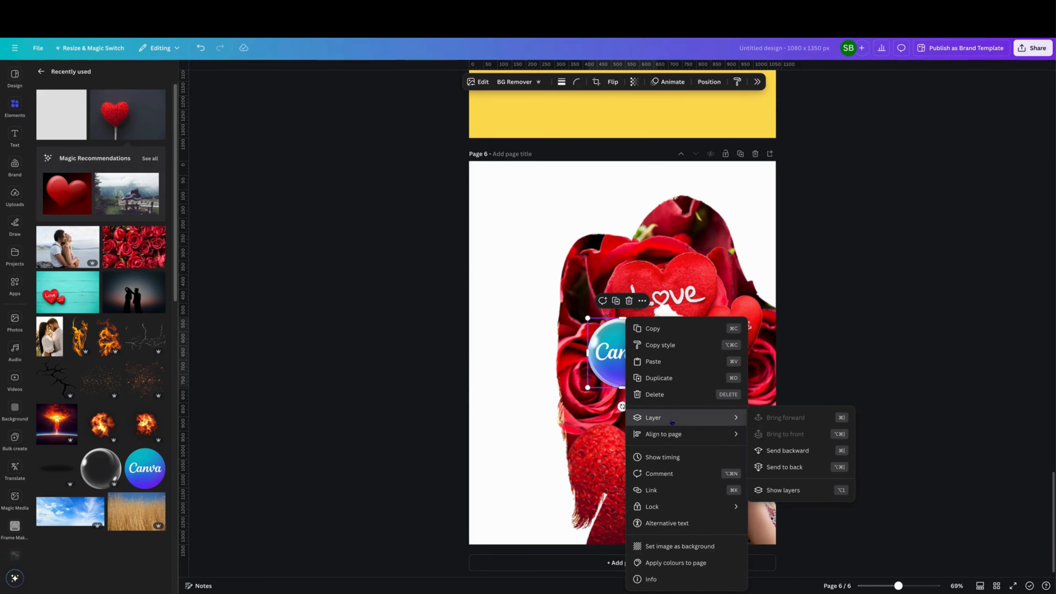
click(783, 490)
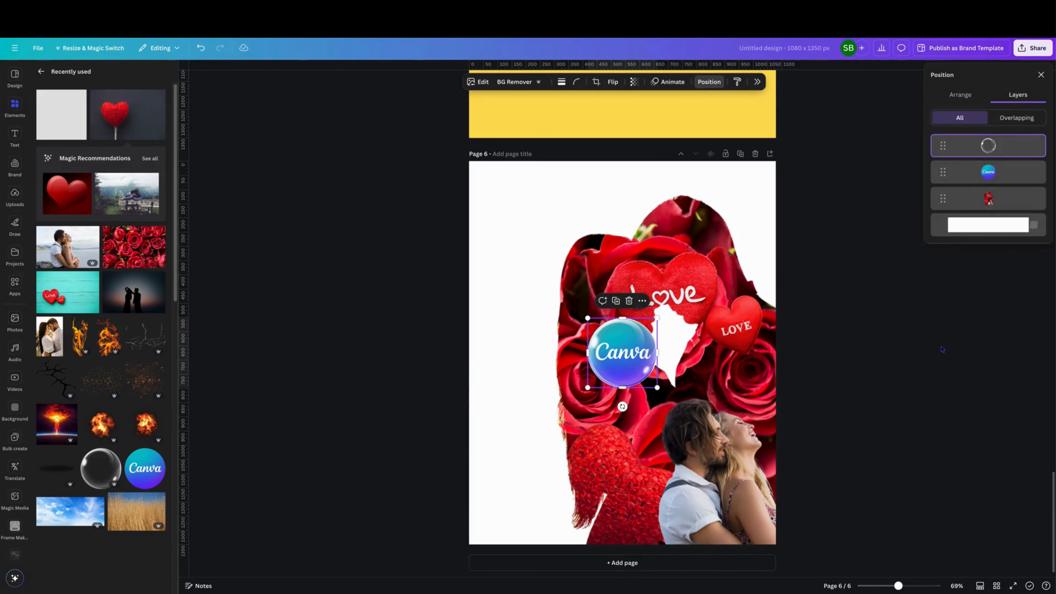
shift+click(975, 171)
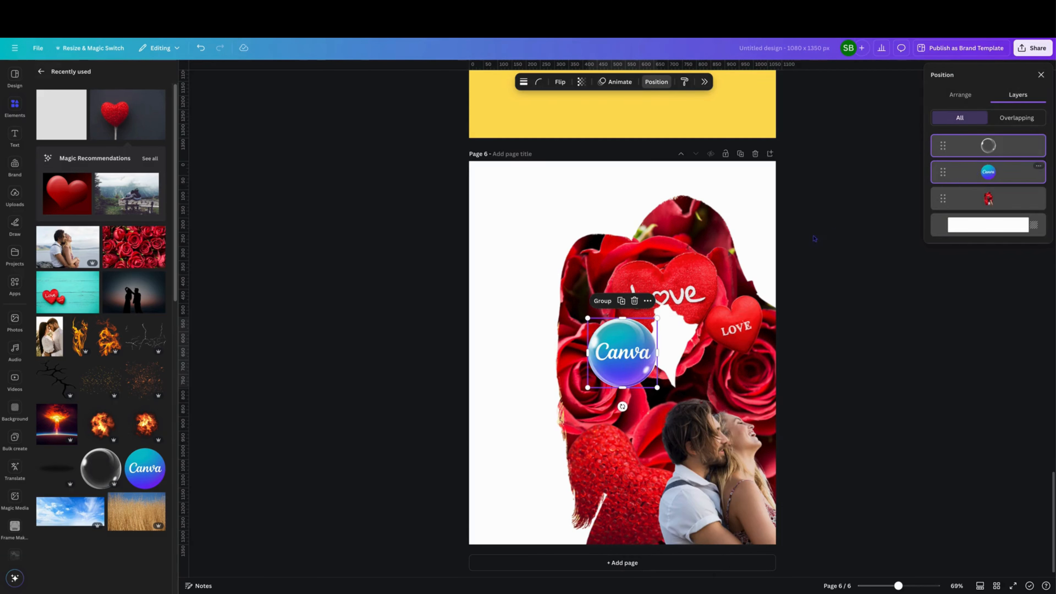
click(603, 301)
- Move the grouped Canva bubble logo to page 6's upper-left corner and enlarge it to about 30% of the page width
drag(619, 355, 504, 201)
drag(542, 234, 564, 256)
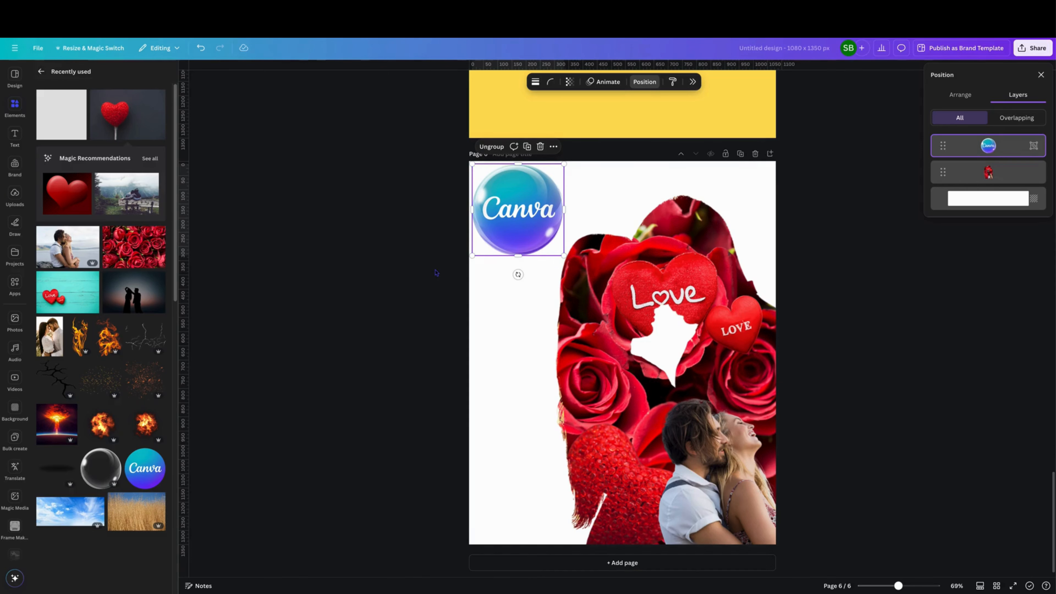
key(alt+1)
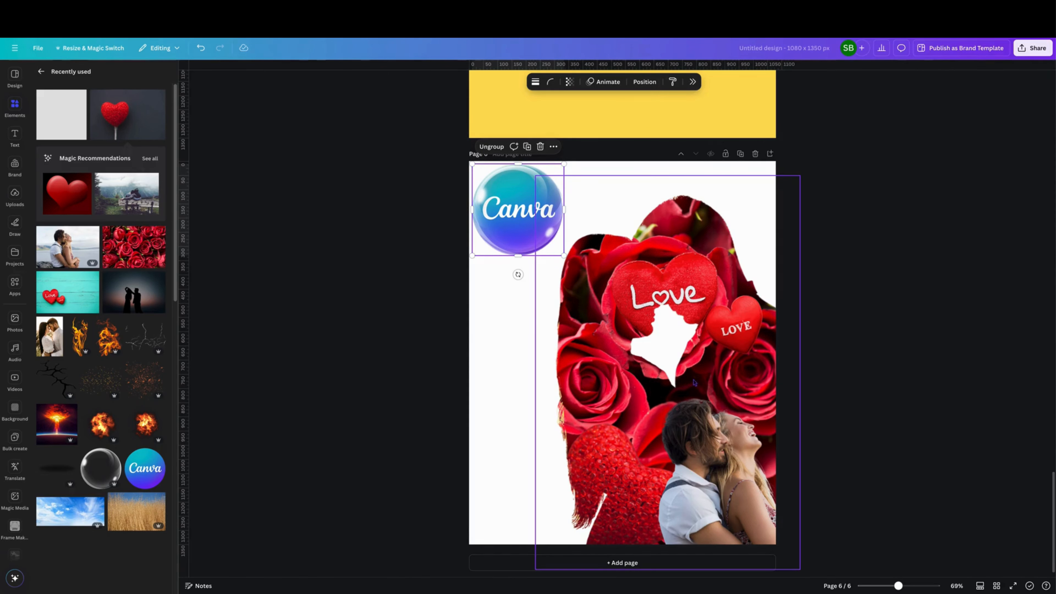